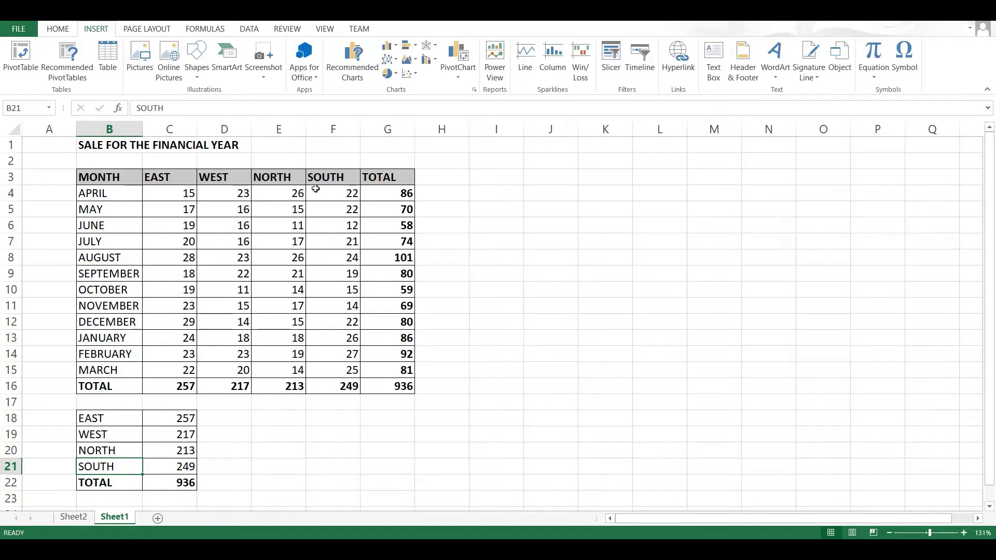
- Look over the APRIL–OCTOBER figures and select the MONTH header cell B3
left_click(133, 194)
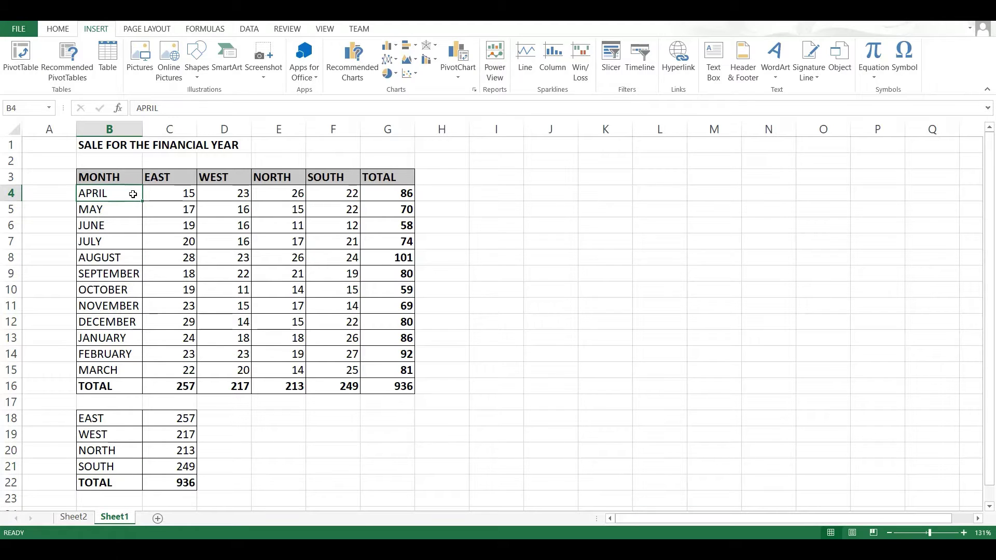
key("Down")
key("Down")
key("Down")
key("Down")
key("Down")
key("Down")
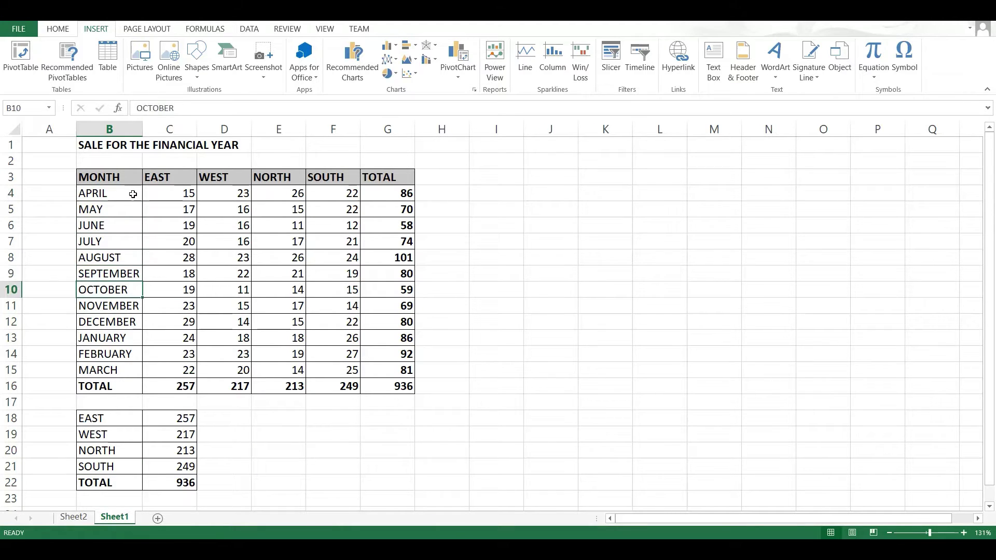
key("Right")
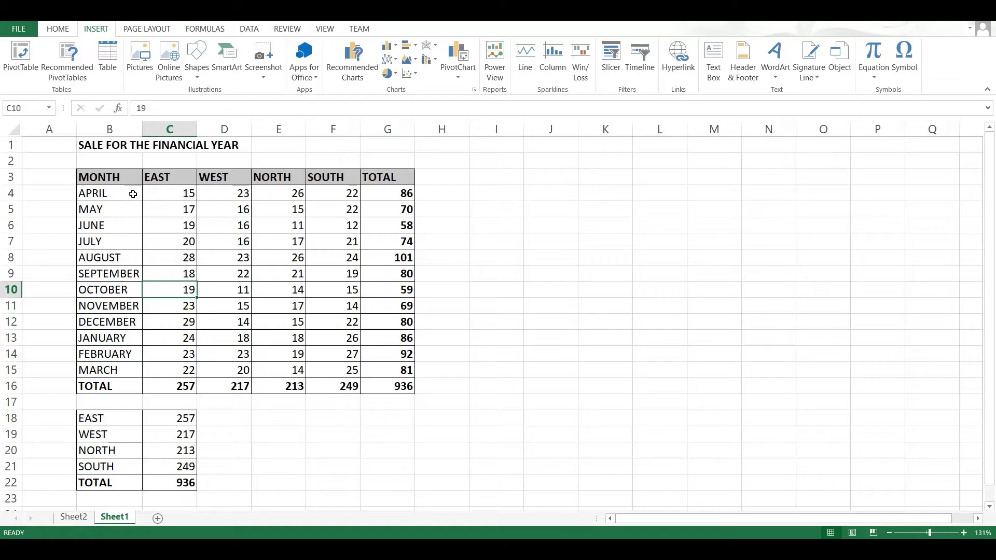
key("Right")
key("Right")
key("Right")
key("Right")
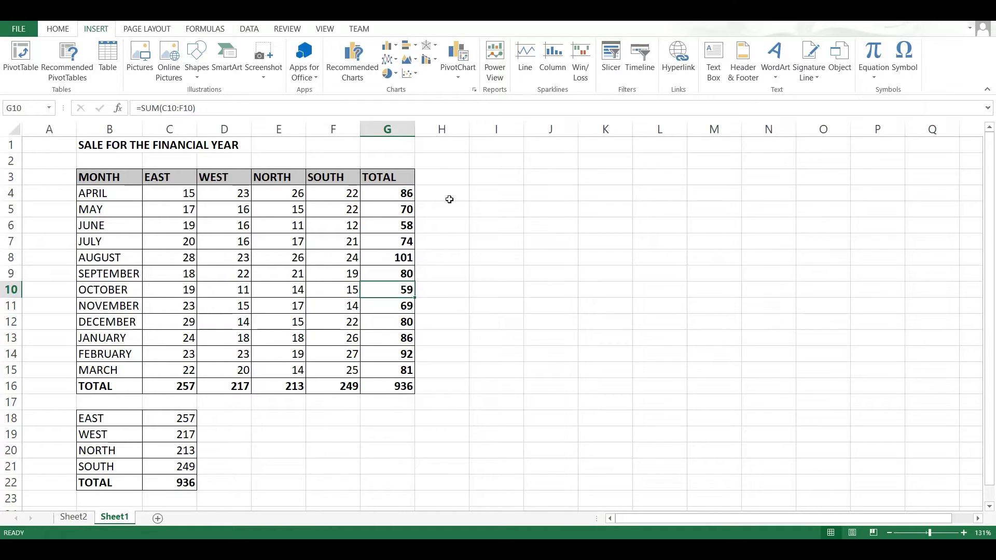
left_click(480, 197)
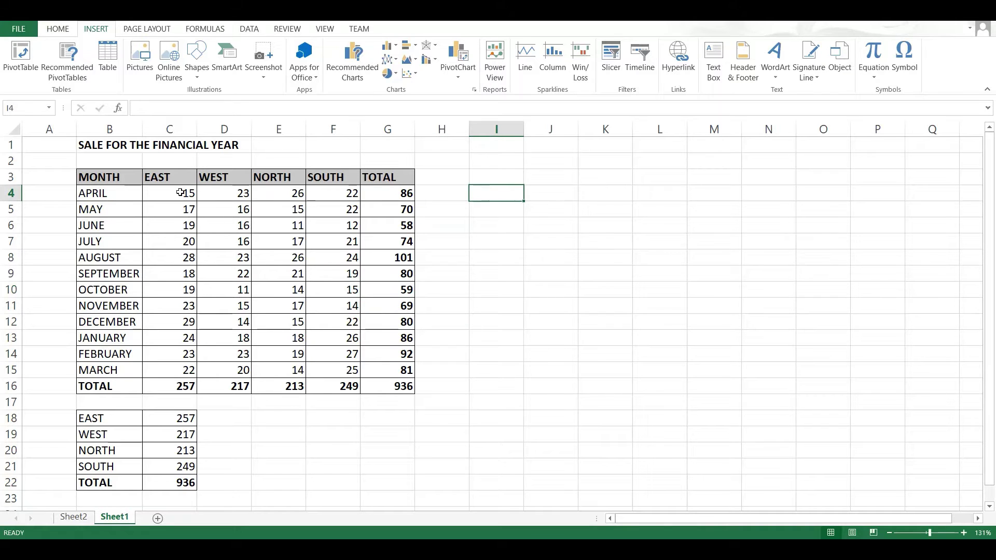
left_click(105, 177)
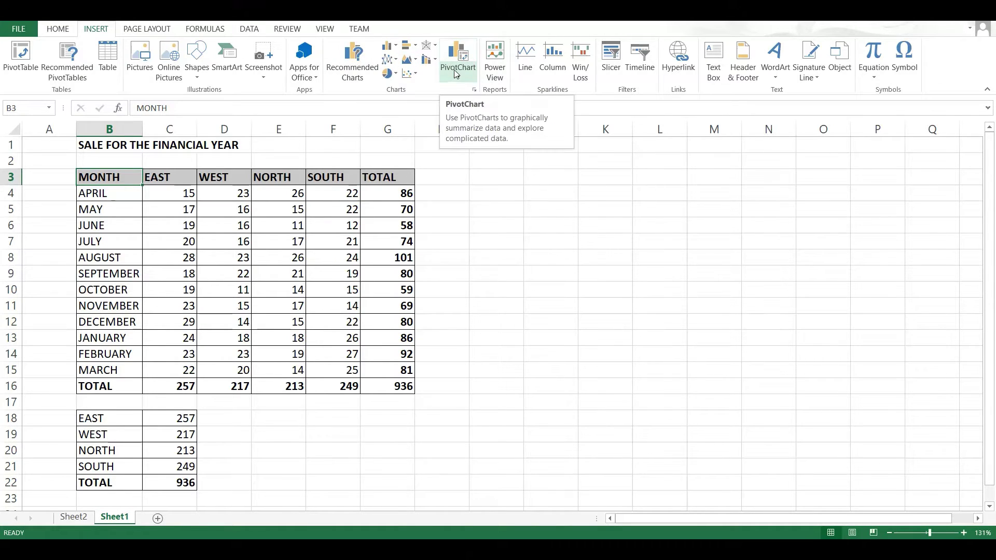
- Insert the recommended Clustered Column - Line chart and drag it right of the table
left_click(365, 71)
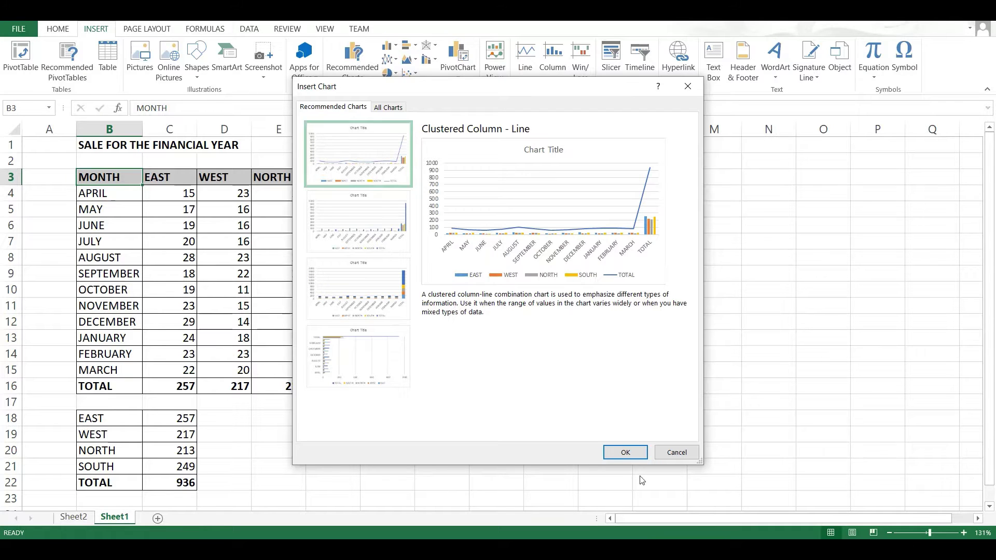
left_click(625, 453)
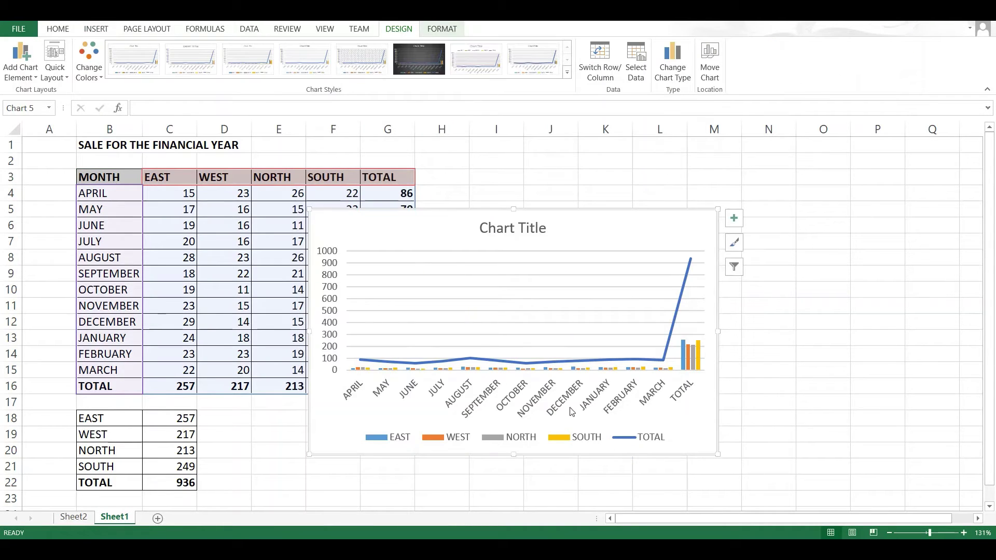
mouse_move(460, 218)
left_mouse_down()
mouse_move(536, 150)
mouse_move(581, 161)
left_mouse_up()
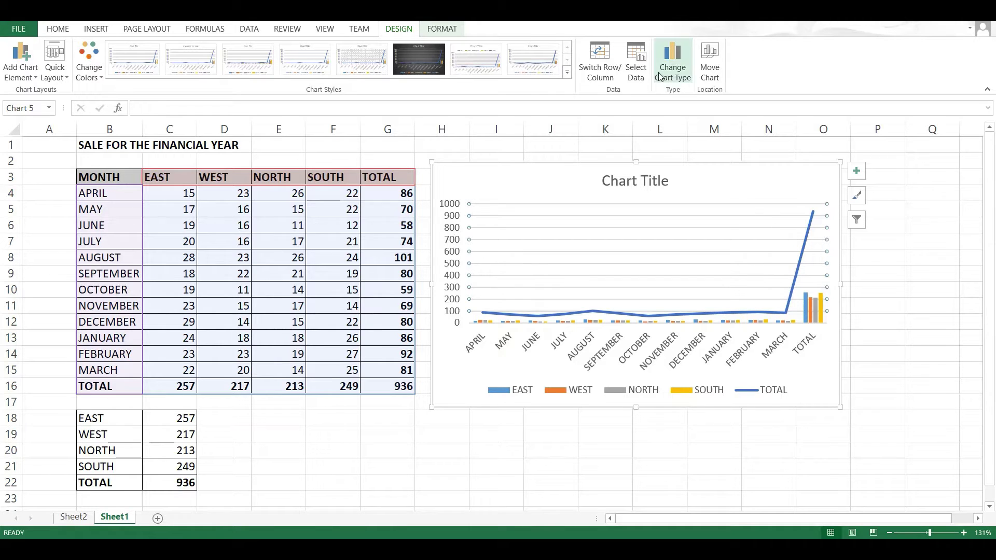
- In Select Data, uncheck TOTAL under both Legend Entries and Axis Labels
left_click(636, 66)
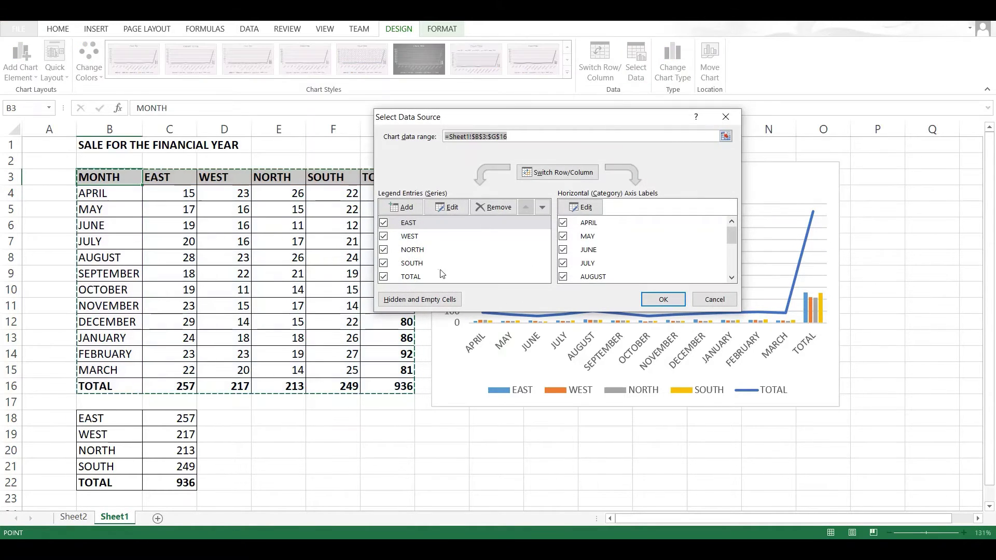
left_click(383, 276)
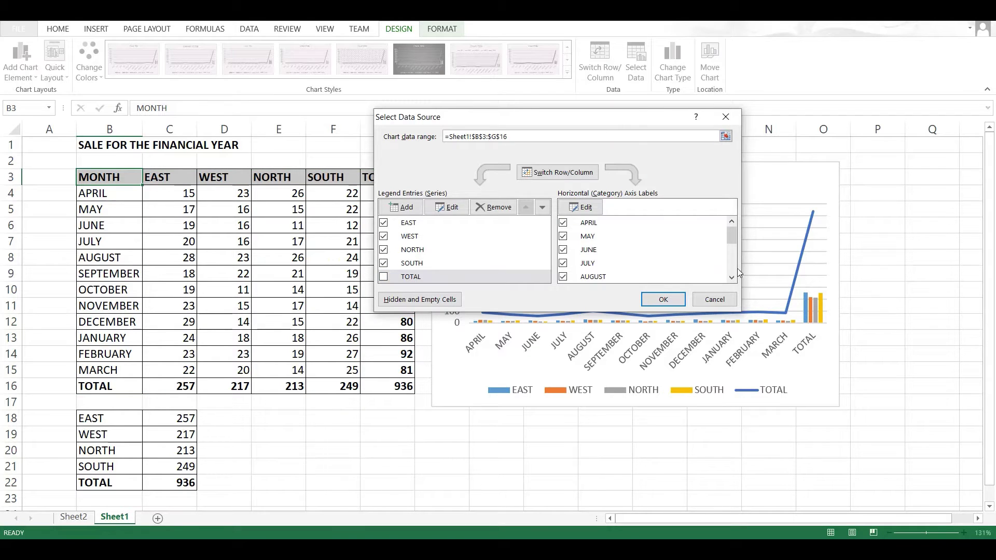
scroll(732, 268, "down", 3)
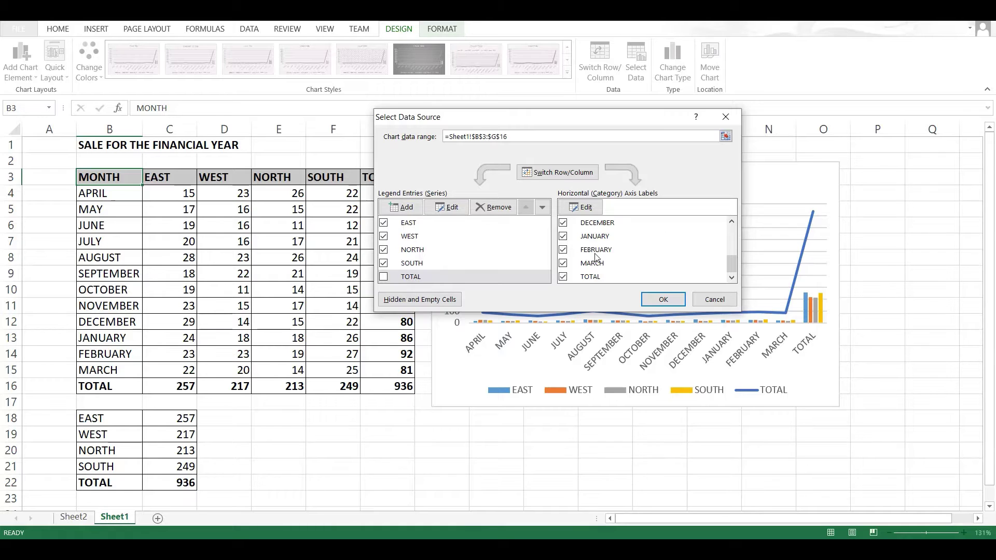
left_click(563, 277)
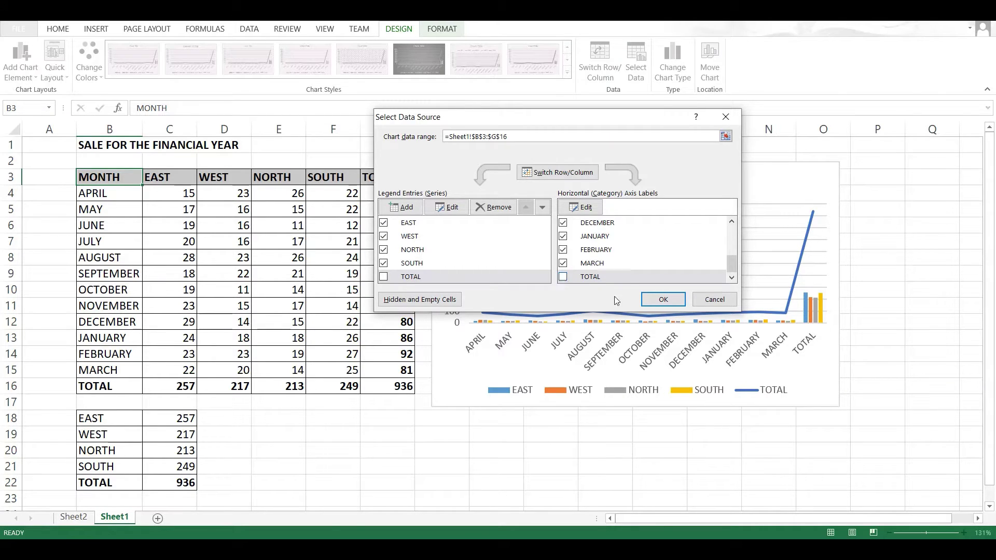
left_click(662, 300)
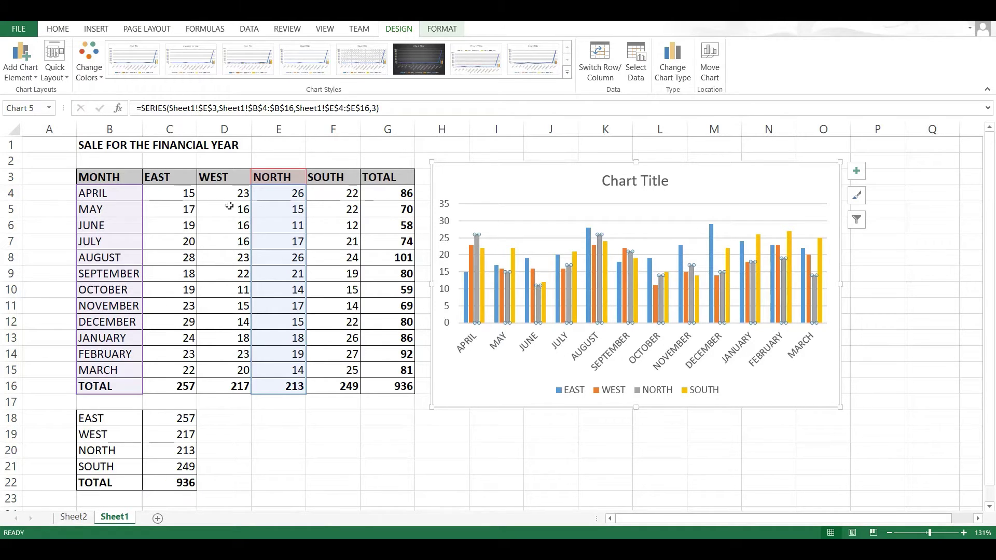
- Apply the orange, yellow, green and brown palette and the dark sixth chart style
left_click(96, 76)
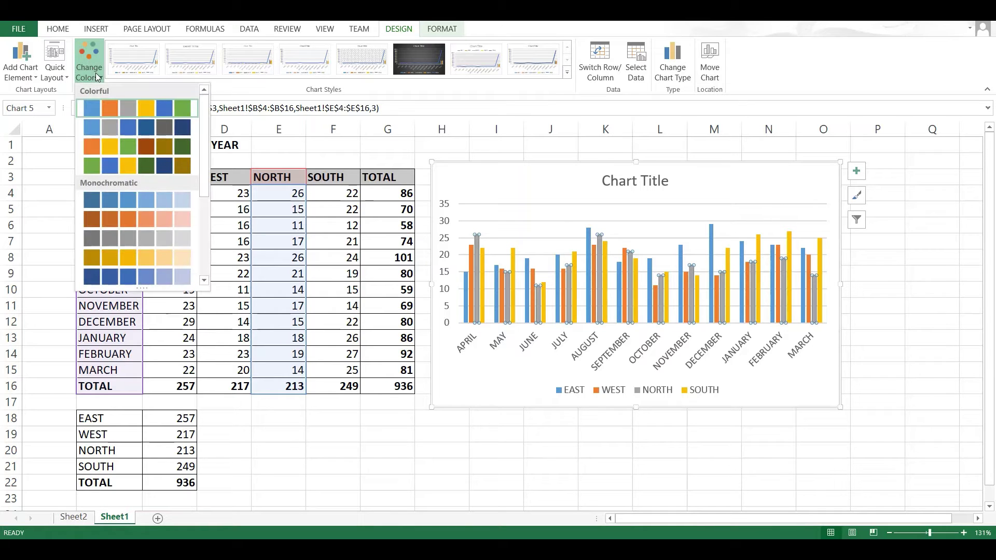
left_click(144, 144)
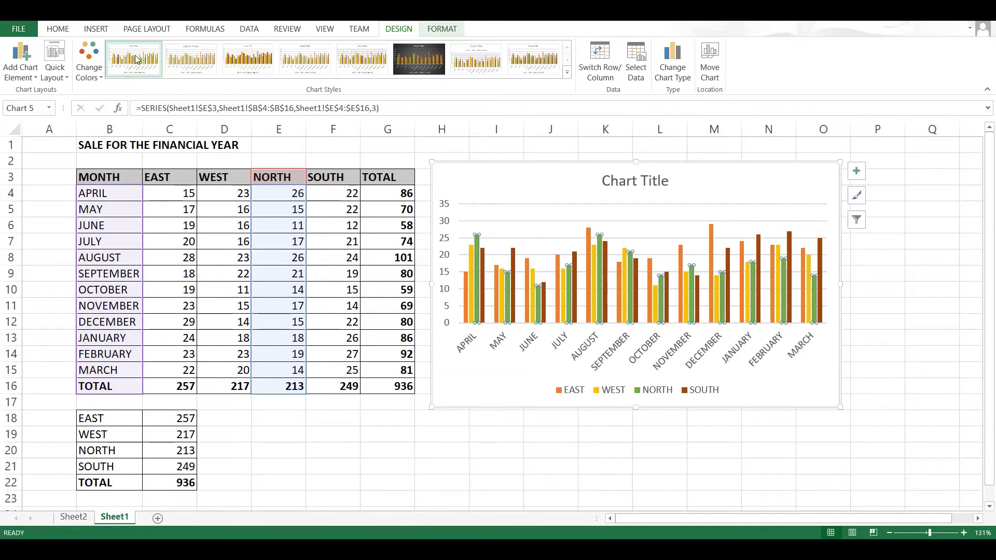
left_click(191, 59)
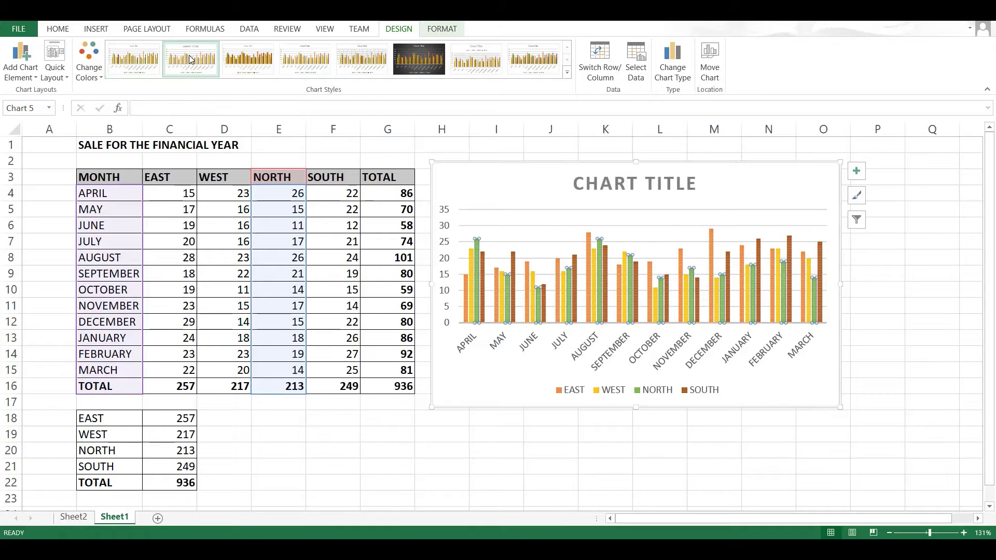
left_click(234, 58)
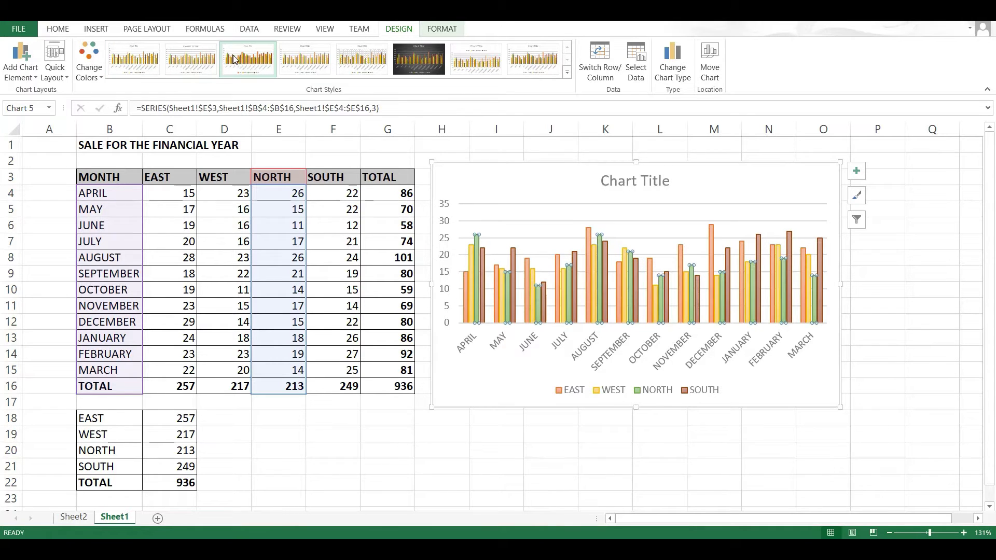
left_click(349, 55)
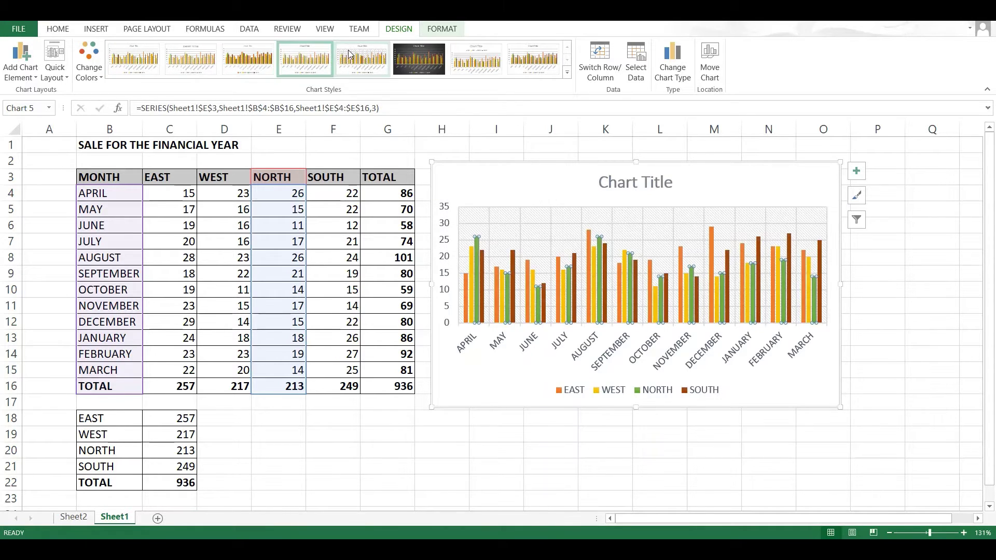
left_click(475, 58)
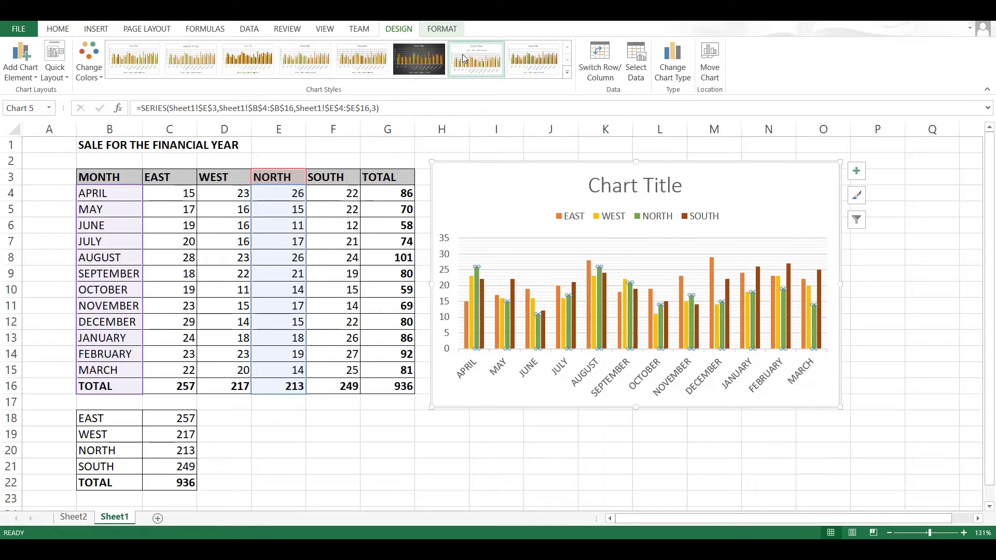
left_click(425, 57)
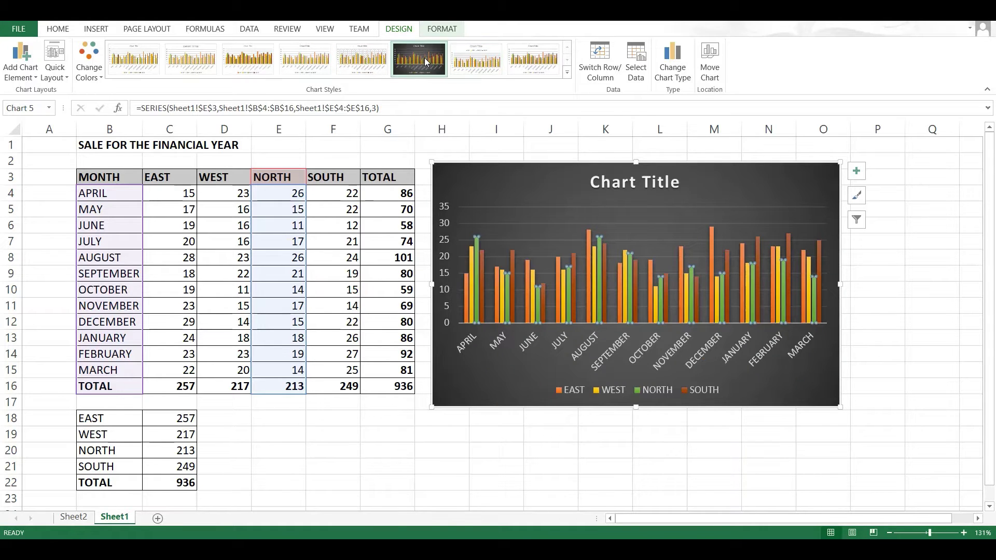
- Undo an accidental edit to cell B3, restoring MONTH and the chart
double_click(678, 183)
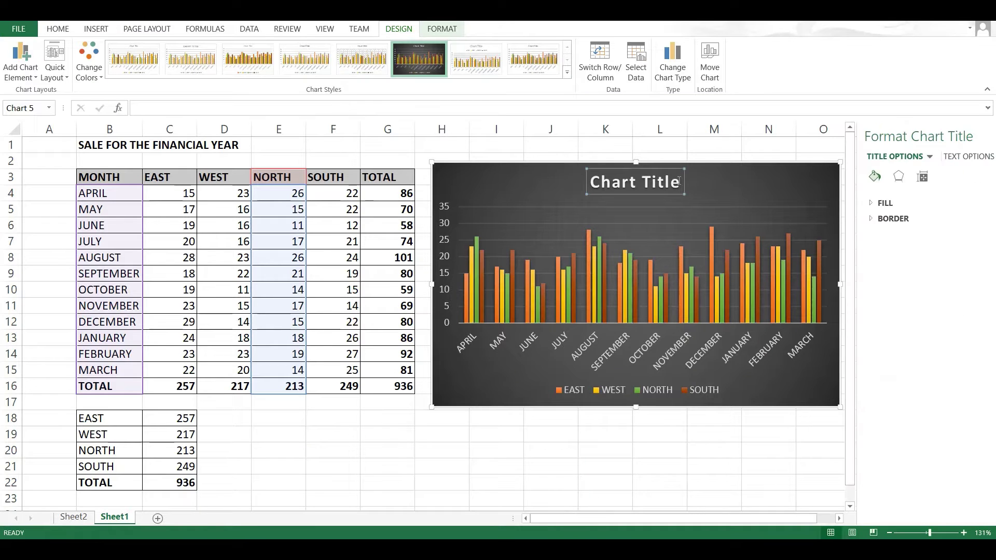
key("BackSpace")
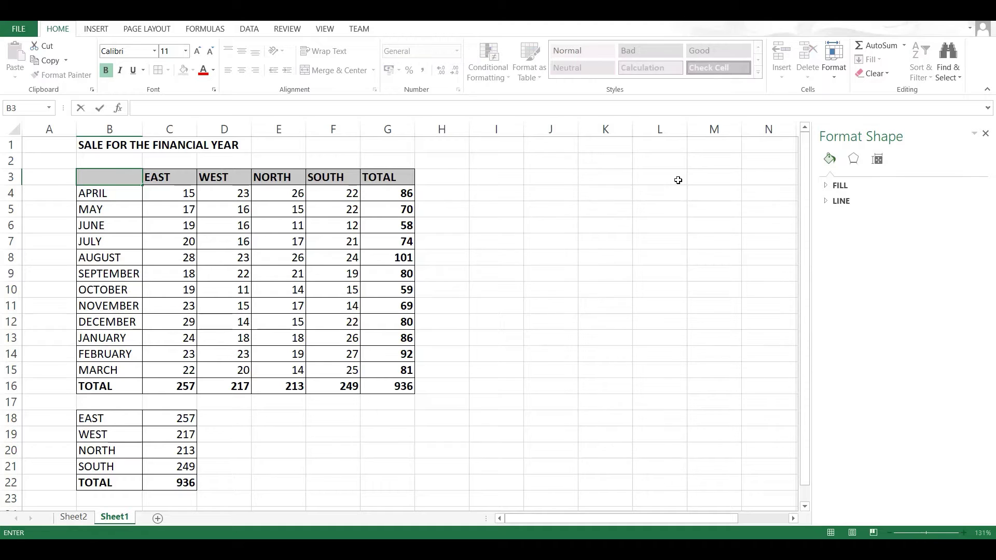
left_click(649, 187)
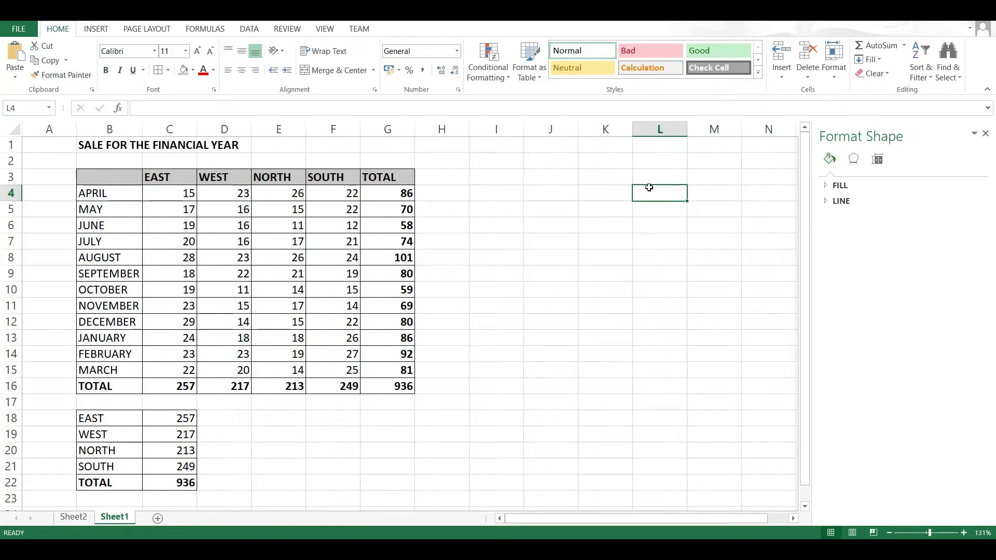
key("ctrl+z")
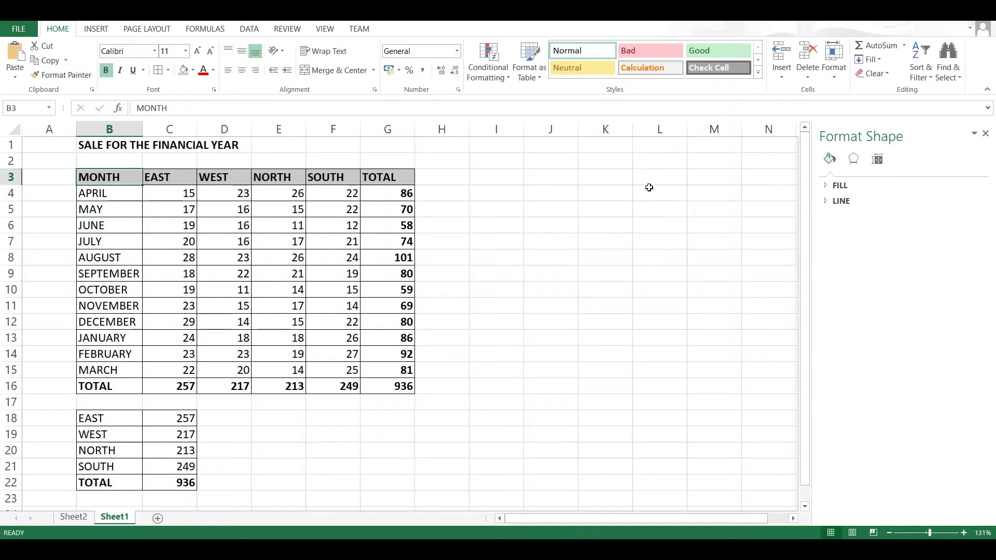
key("ctrl+z")
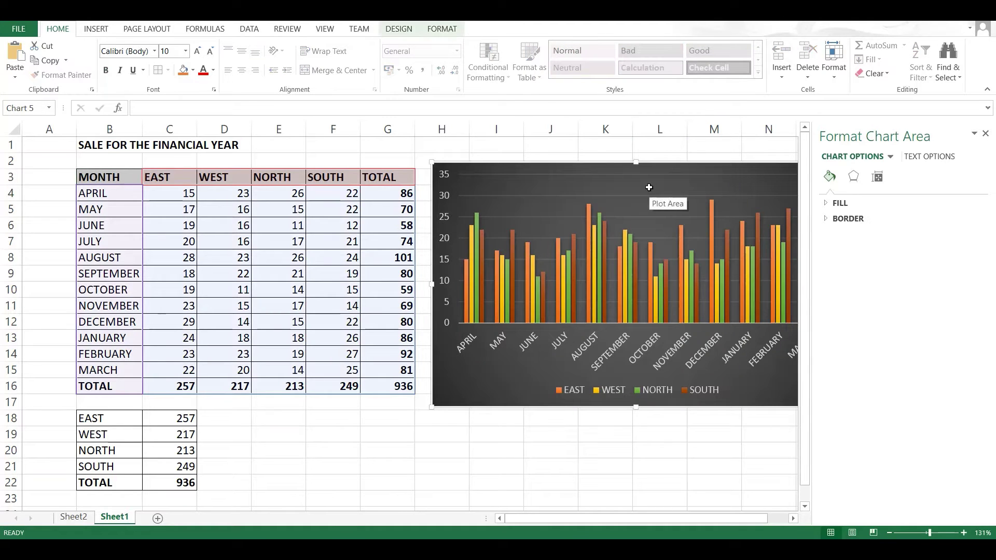
- Replace the placeholder chart title with 'Turnover'
left_click(625, 185)
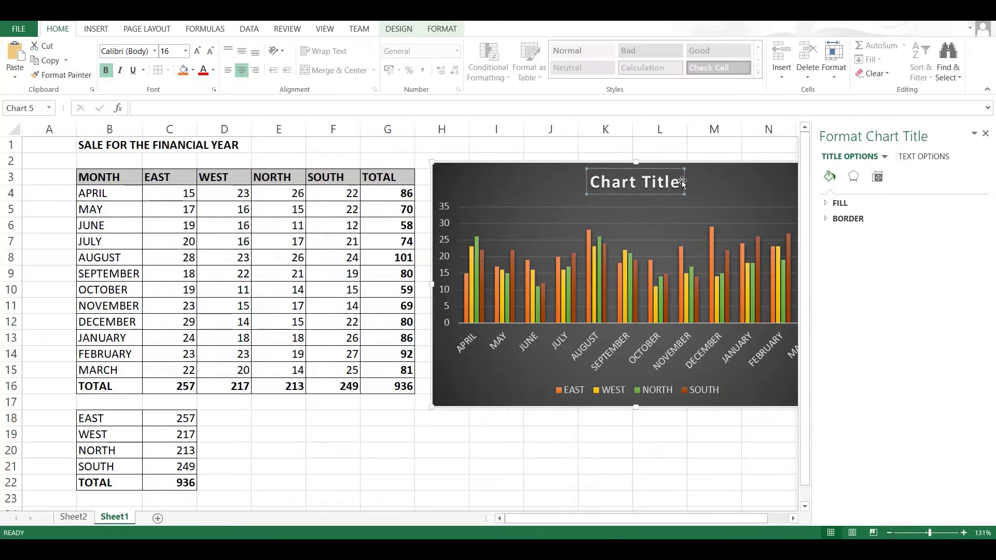
left_click(680, 183)
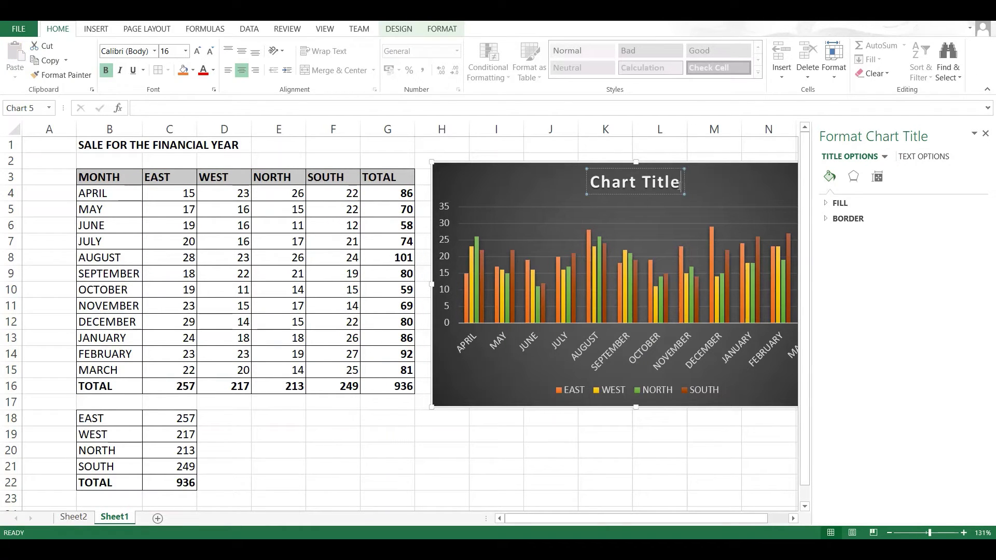
key("BackSpace")
key("BackSpace")
key("BackSpace")
key("BackSpace")
key("BackSpace")
key("BackSpace")
key("BackSpace")
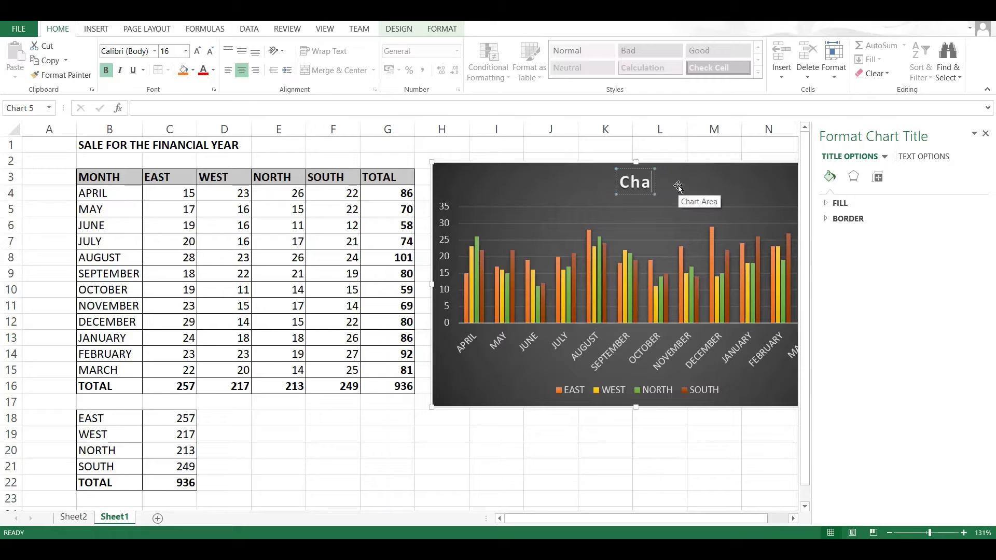
key("BackSpace")
key("BackSpace")
key("BackSpace")
type("T")
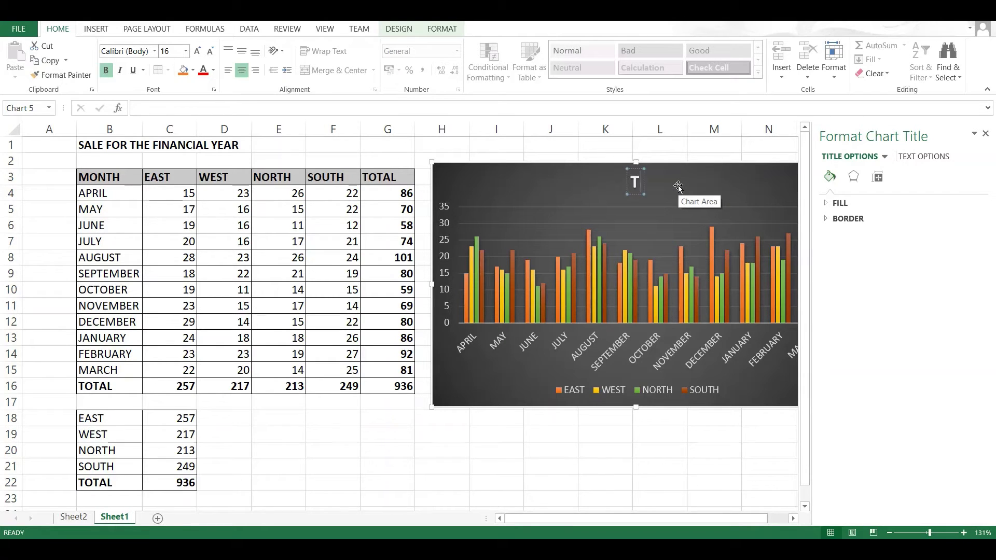
type("urnover")
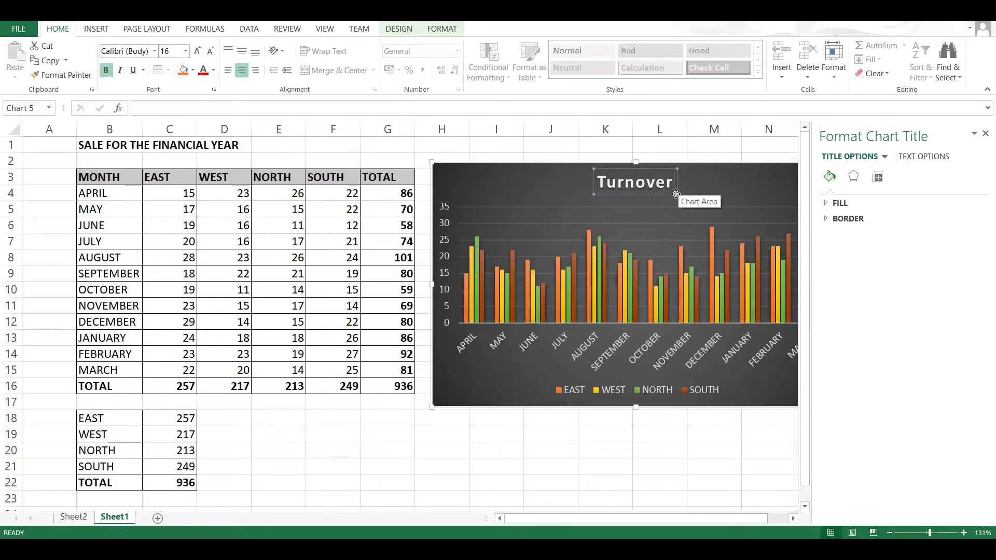
left_click(586, 444)
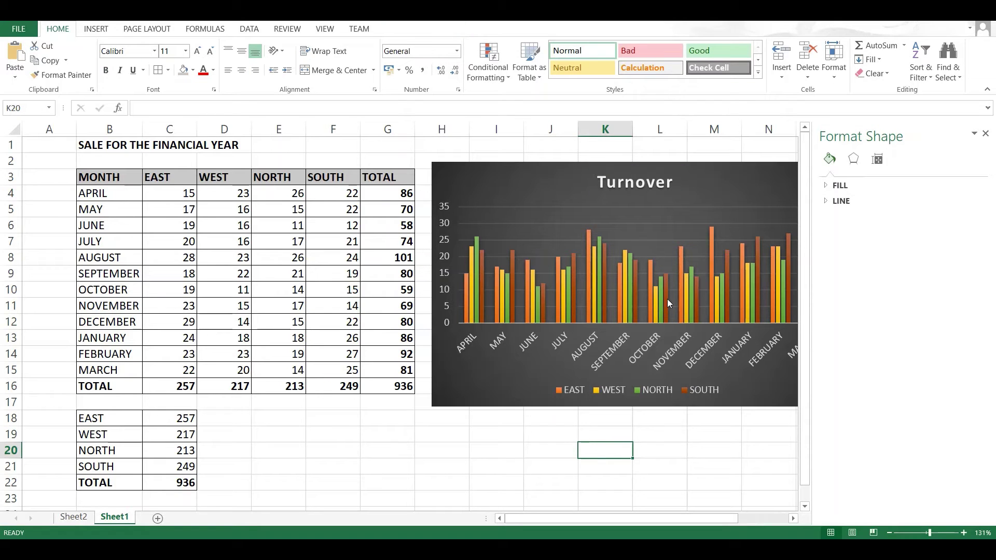
- Close the Format pane and try Axis Titles and Data Table in Chart Elements
left_click(986, 135)
left_click(723, 238)
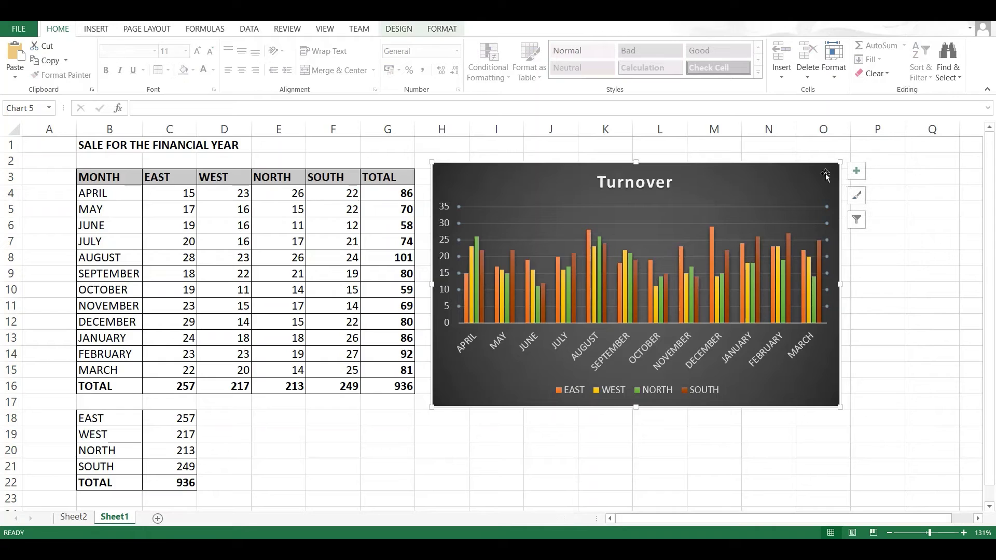
left_click(856, 171)
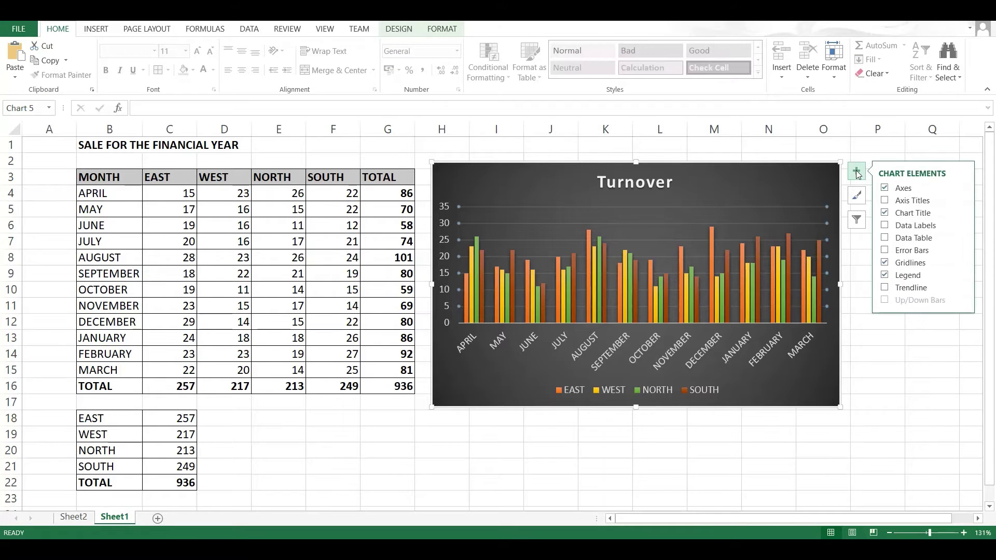
left_click(887, 201)
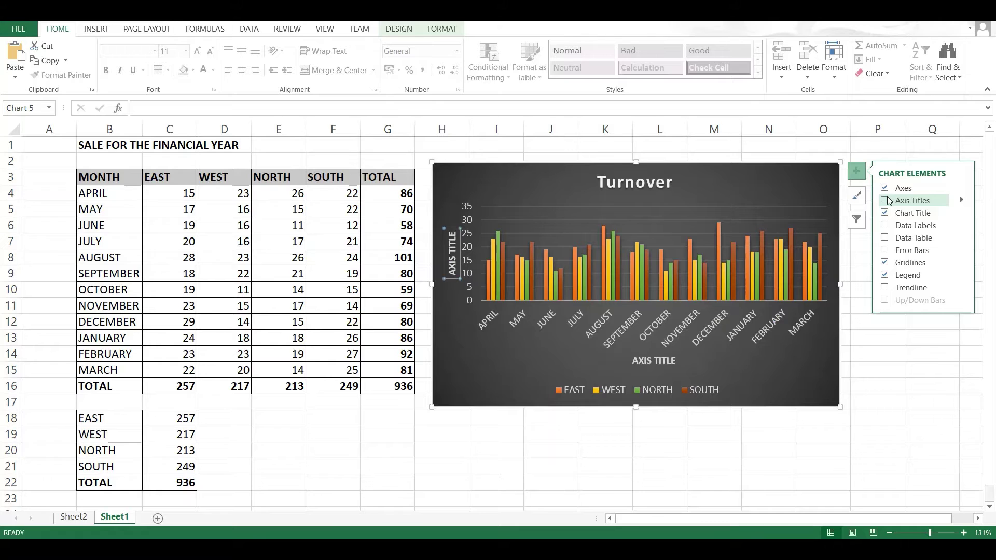
left_click(887, 201)
left_click(886, 225)
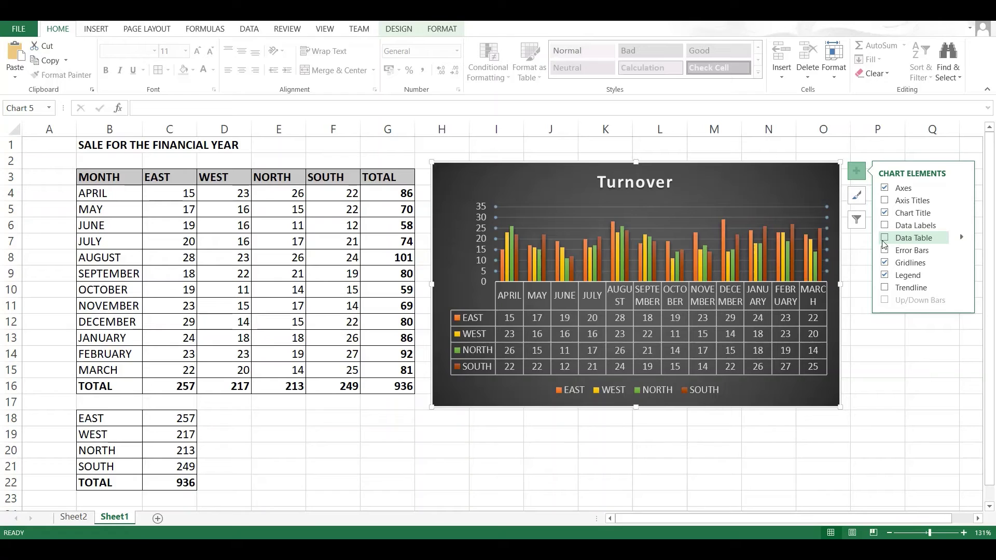
left_click(883, 239)
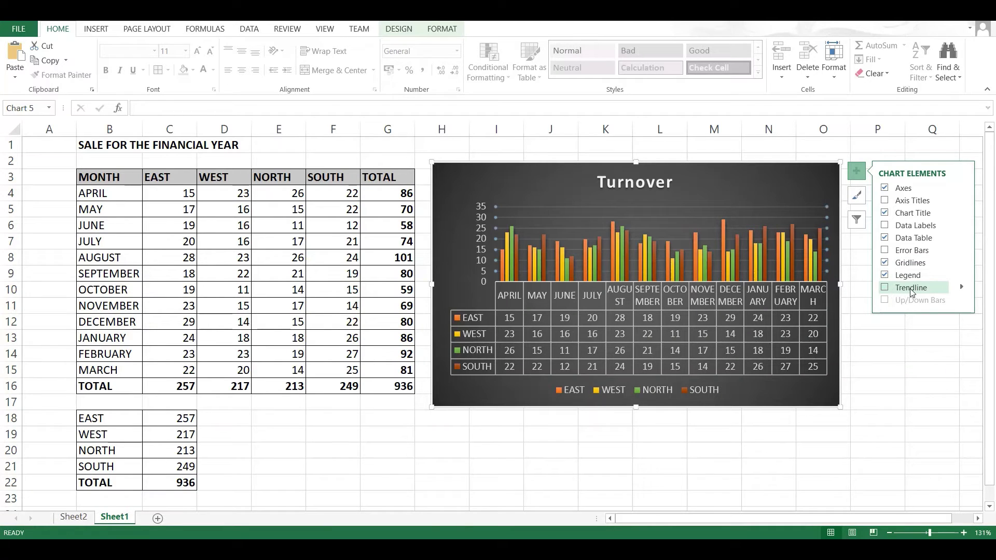
- Select the NORTH series and the vertical value axis, then show Chart Design options
left_click(703, 273)
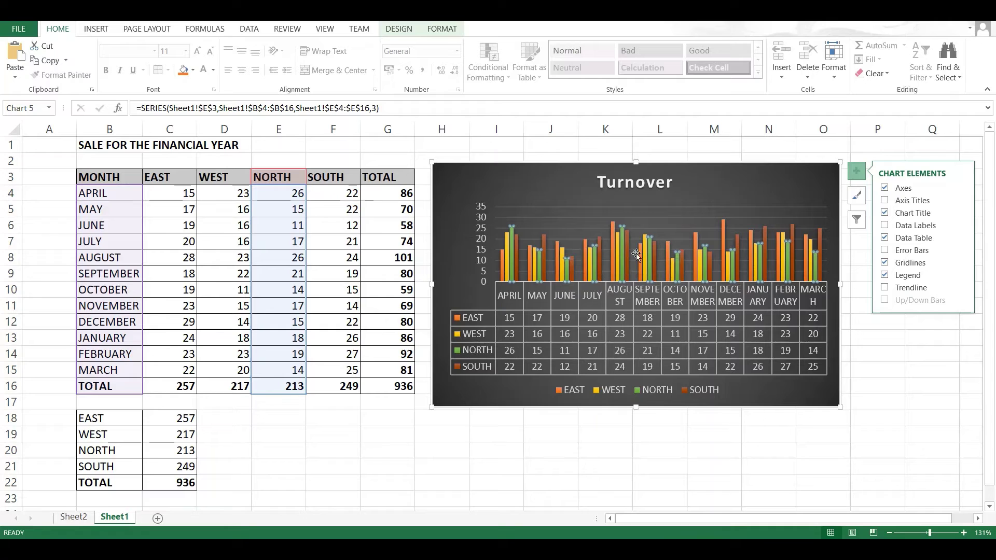
left_click(482, 219)
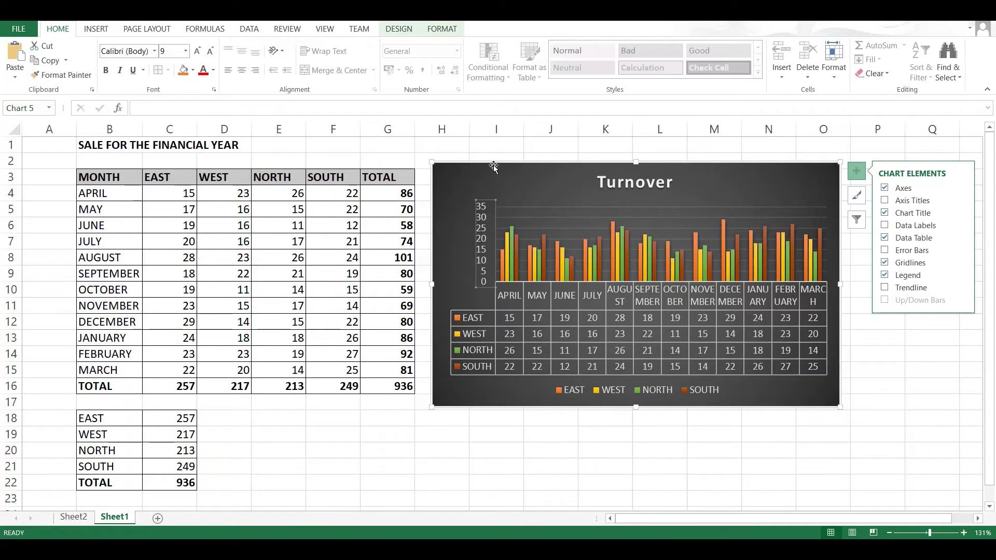
left_click(397, 30)
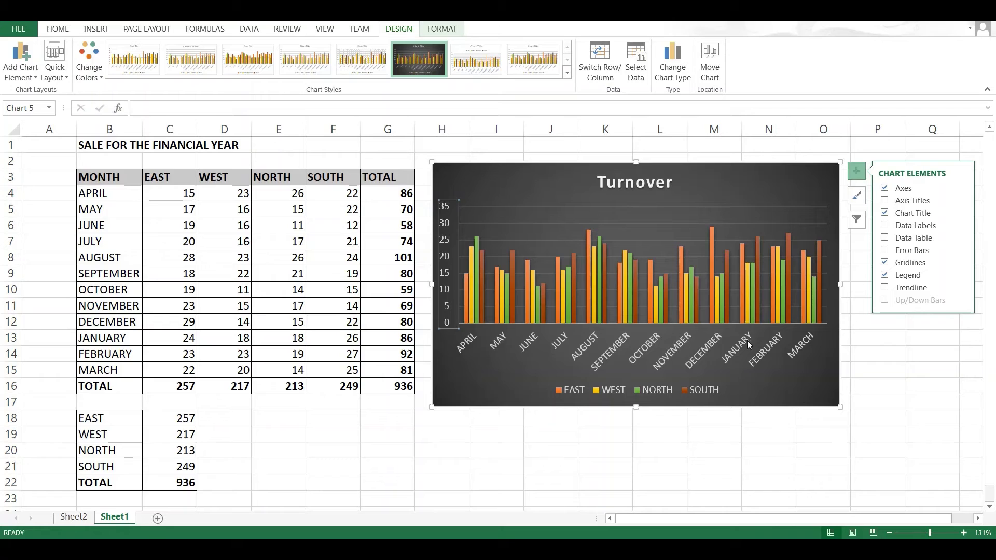
left_click(601, 66)
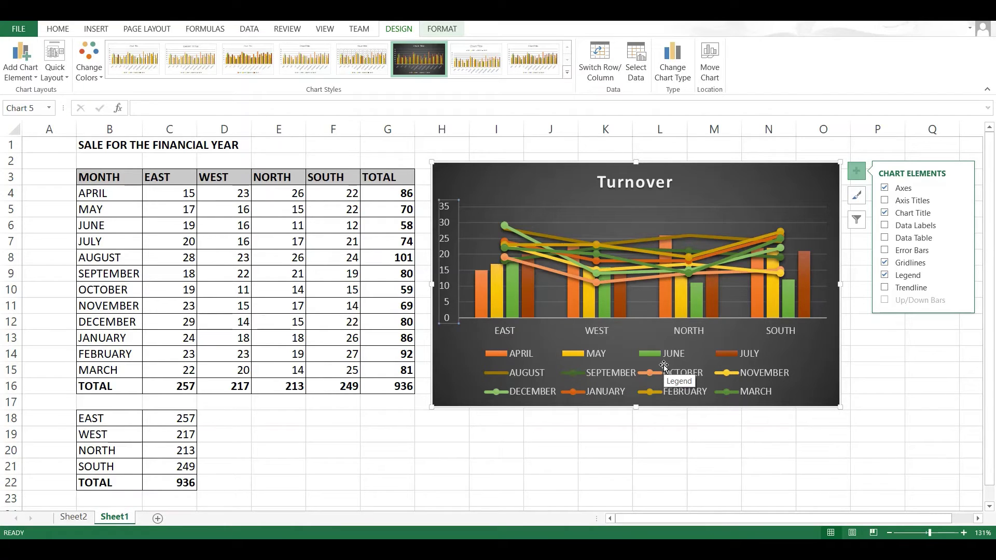
left_click(591, 63)
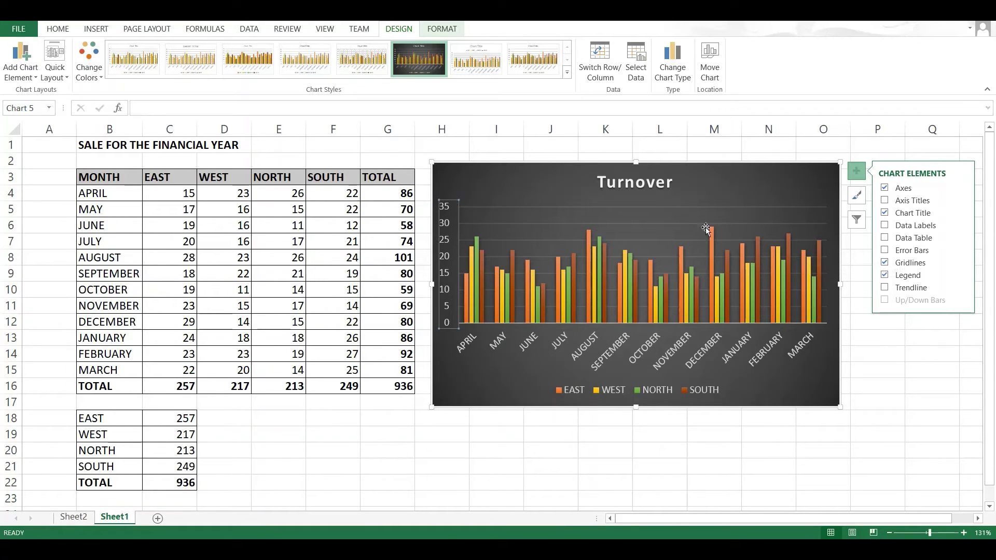
- Delete the Turnover chart's horizontal gridlines and select the whole chart
left_click(581, 240)
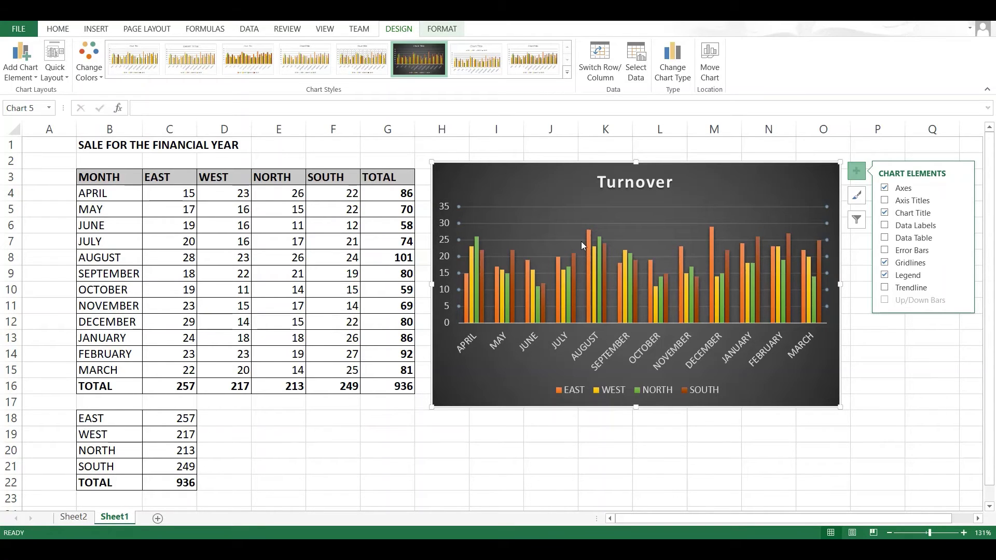
key("Delete")
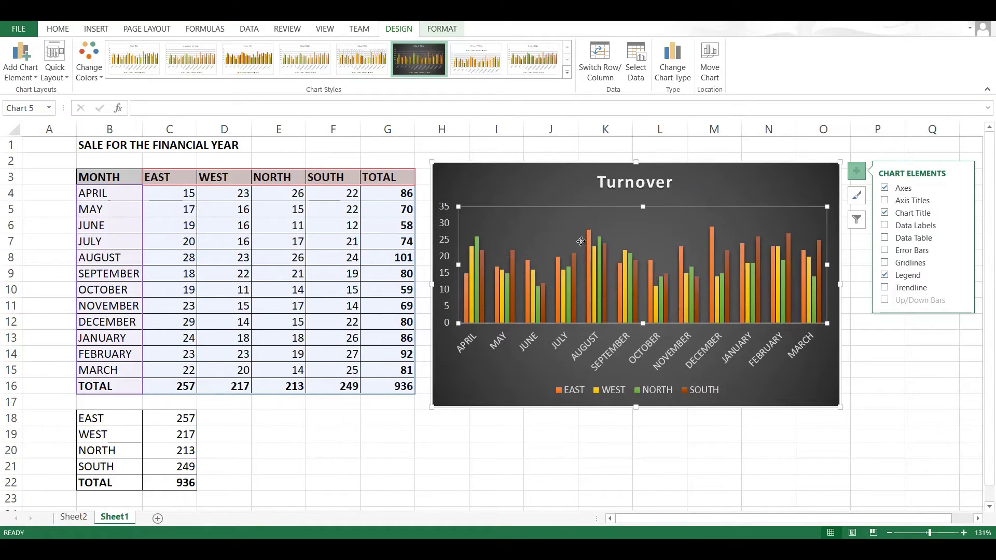
left_click(570, 186)
- Delete the chart and move to the TOTAL row of the regional summary
key("Delete")
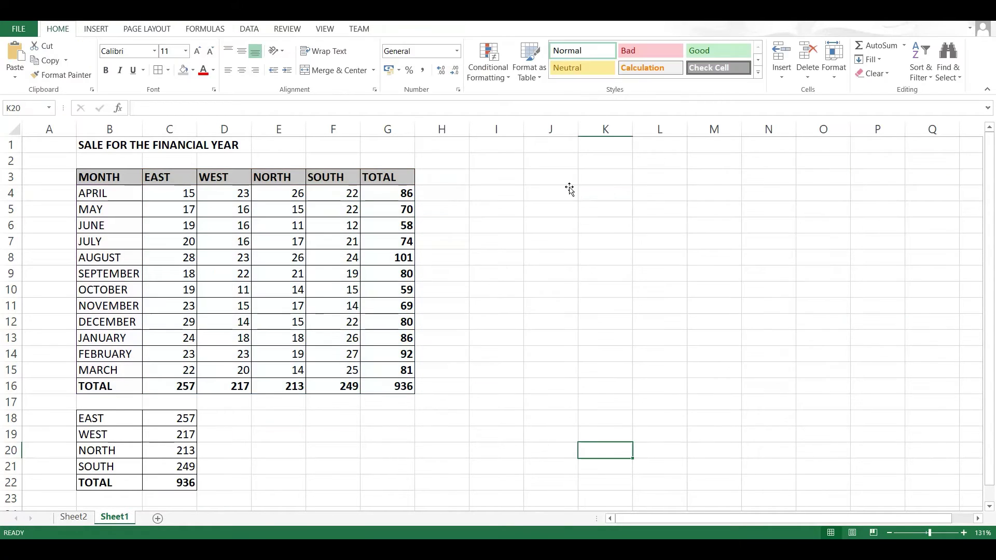
left_click(92, 418)
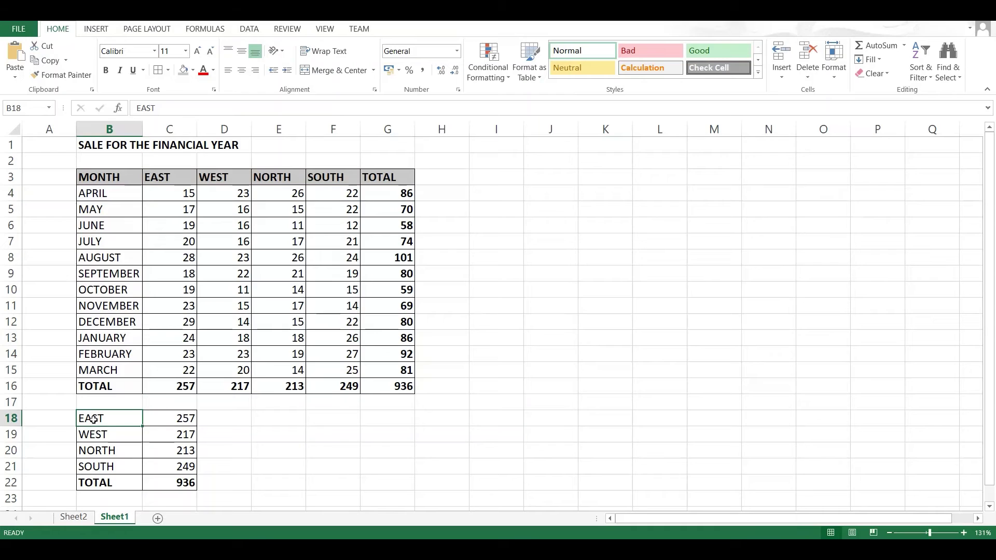
key("Right")
key("Down")
key("Down")
key("Down")
key("Down")
key("Up")
key("Left")
key("Down")
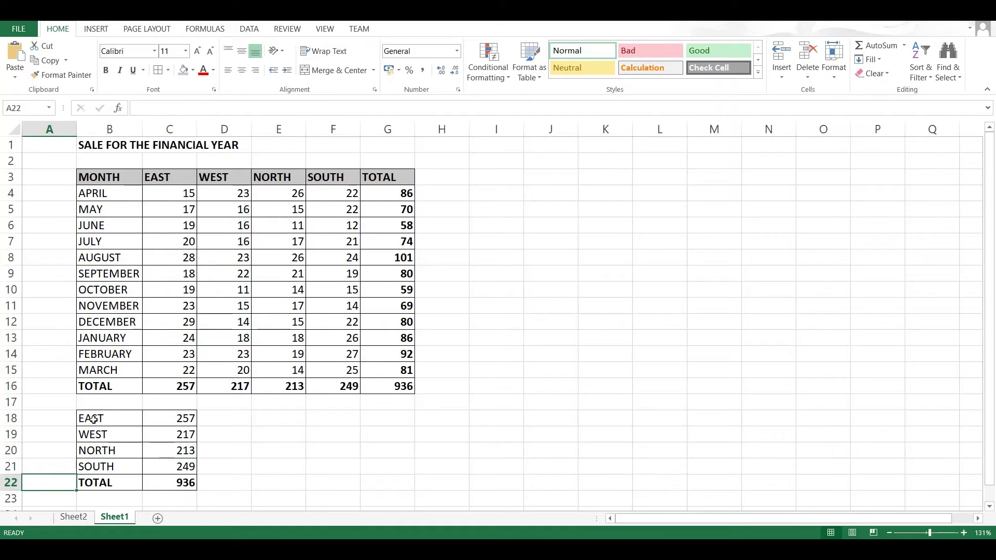
key("Right")
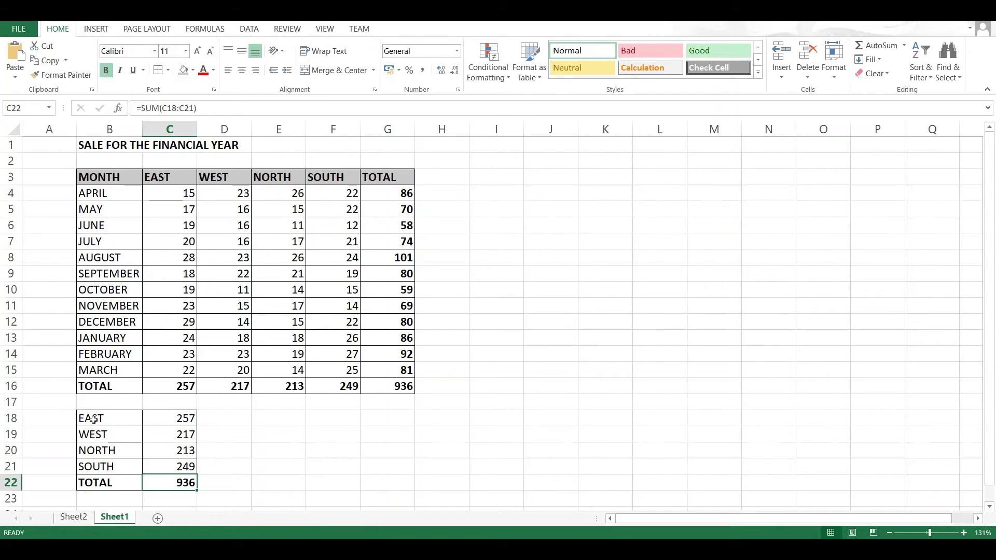
- Delete the entire row 22 holding the summary's TOTAL
key("ctrl+minus")
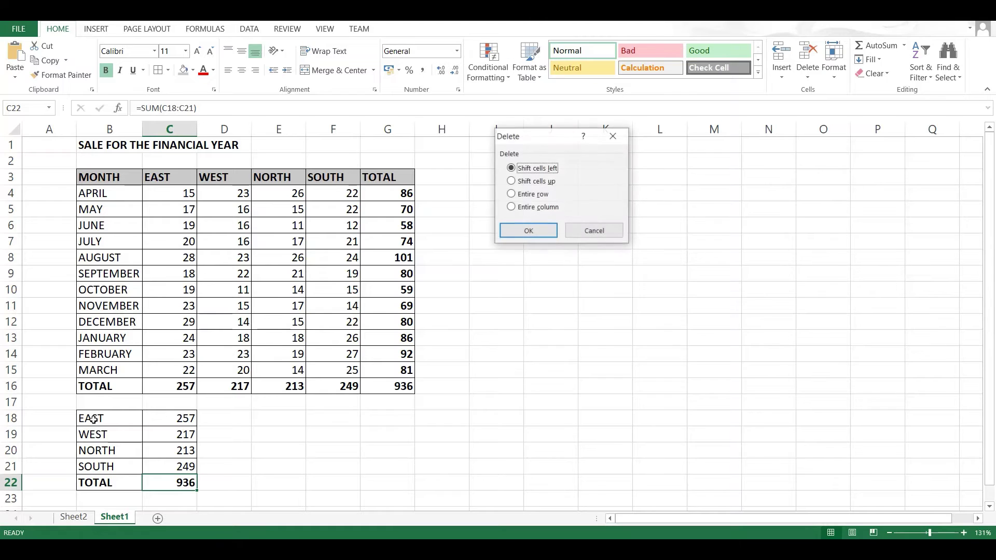
key("Down")
key("Down")
key("Escape")
key("ctrl+minus")
key("Down")
key("Down")
key("Return")
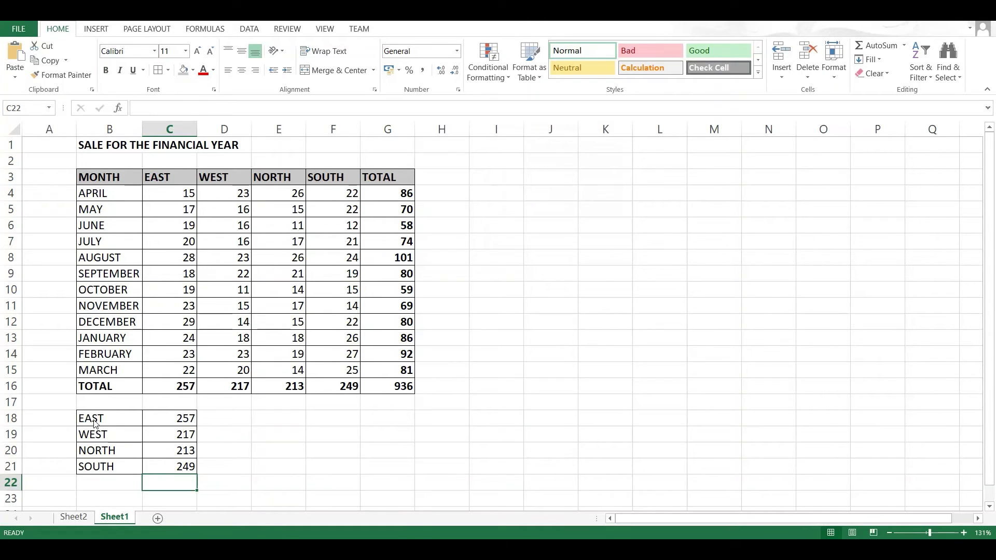
key("Up")
key("Up")
key("Up")
key("Up")
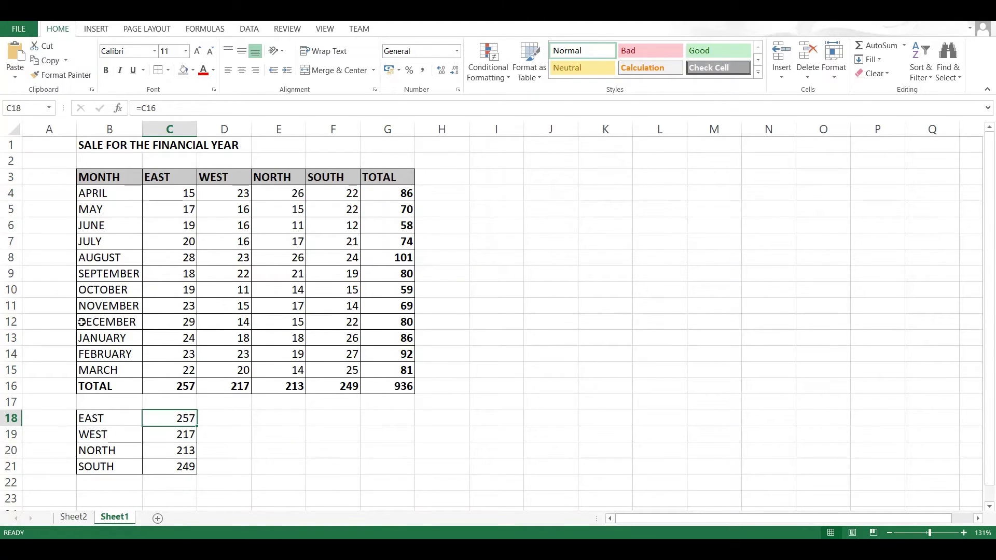
- Insert a 2-D pie chart of the East, West, North and South totals
left_click(96, 29)
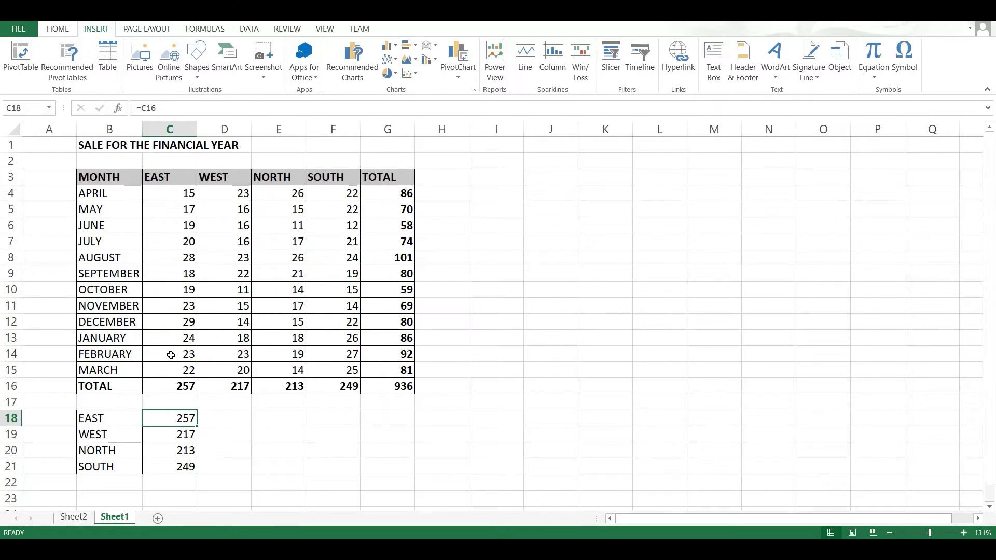
left_click(390, 75)
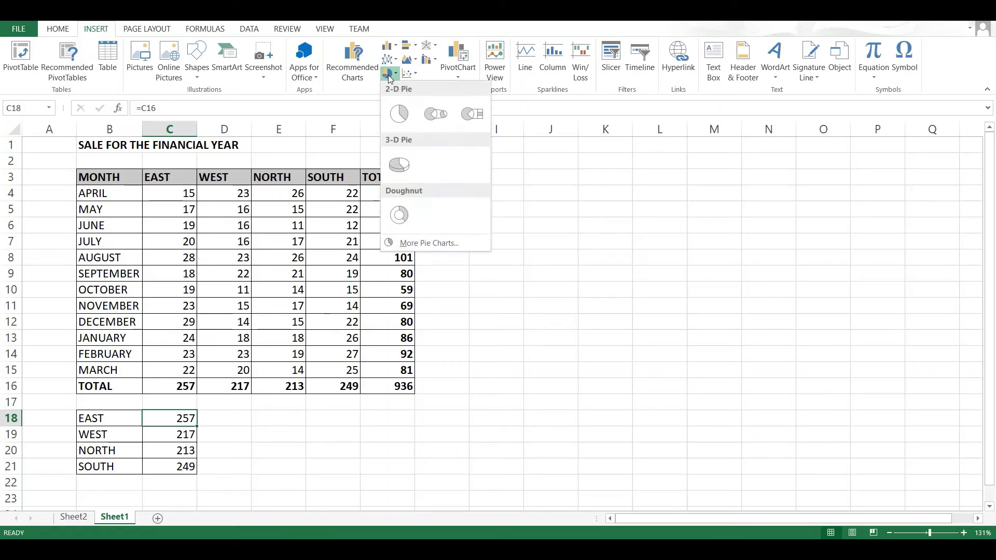
left_click(396, 117)
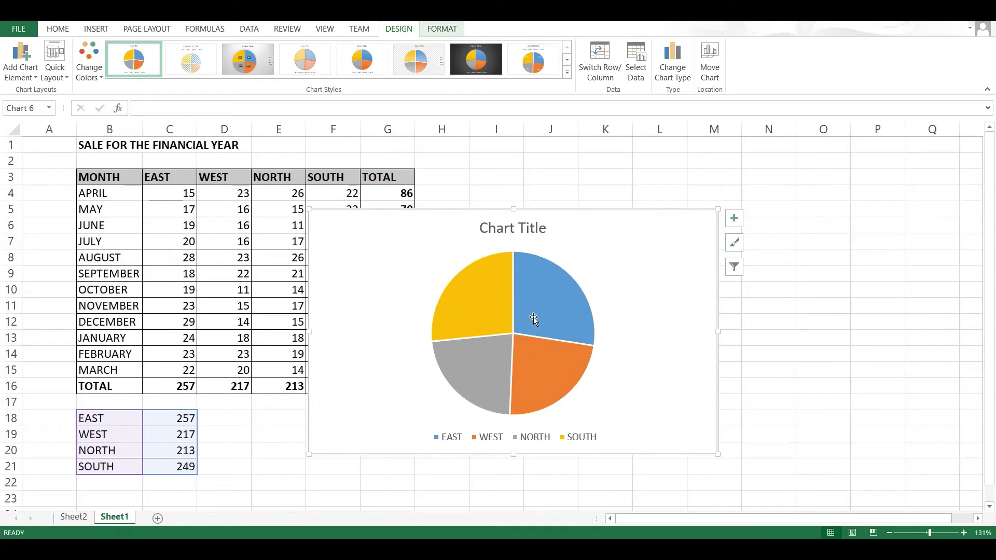
- Add Best Fit data labels to the pie and drag it beside the sales table
left_click(733, 220)
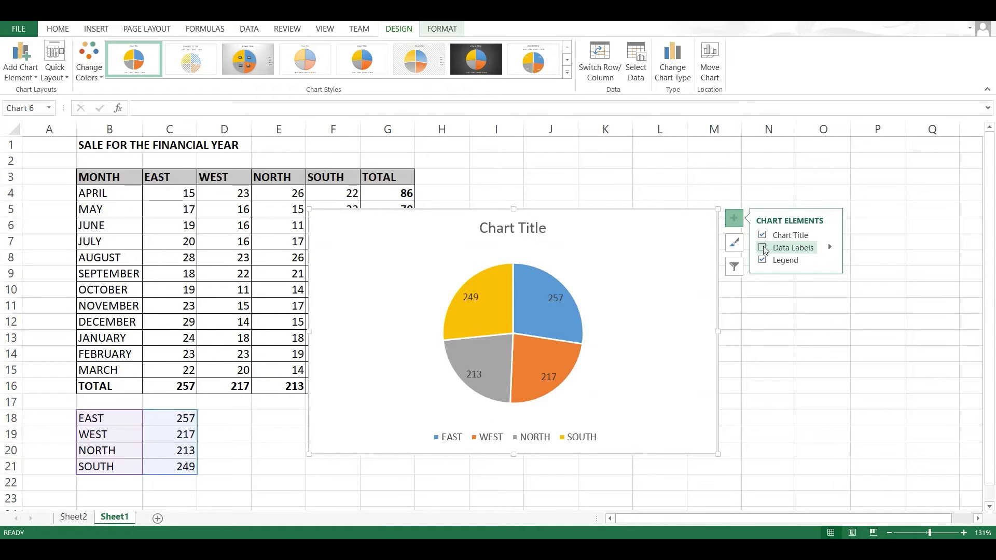
left_click(828, 248)
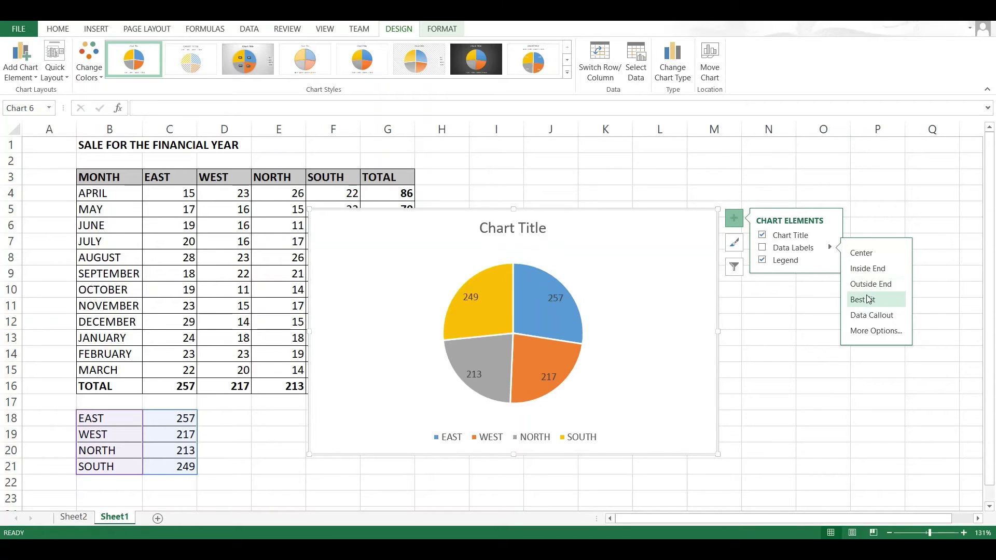
left_click(867, 299)
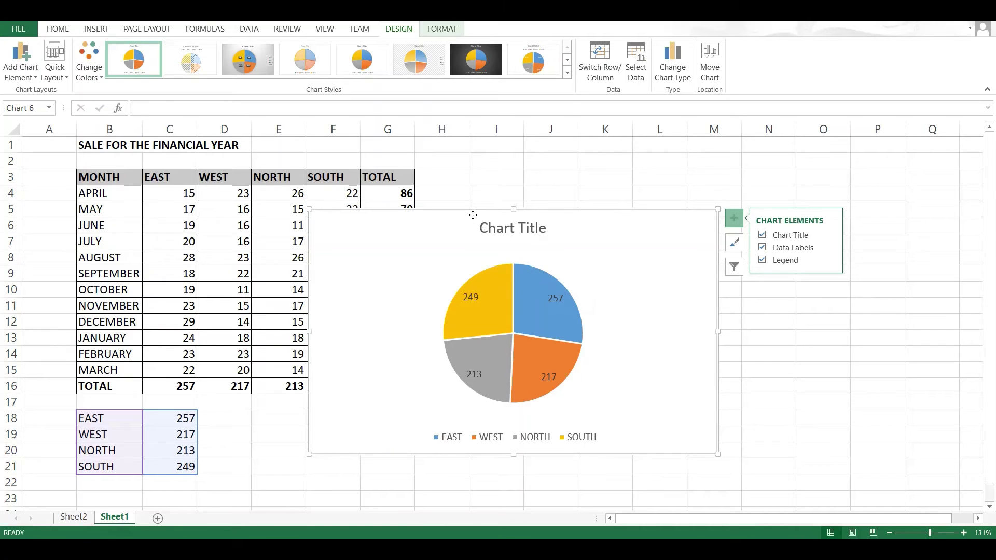
left_click_drag(465, 210, 600, 178)
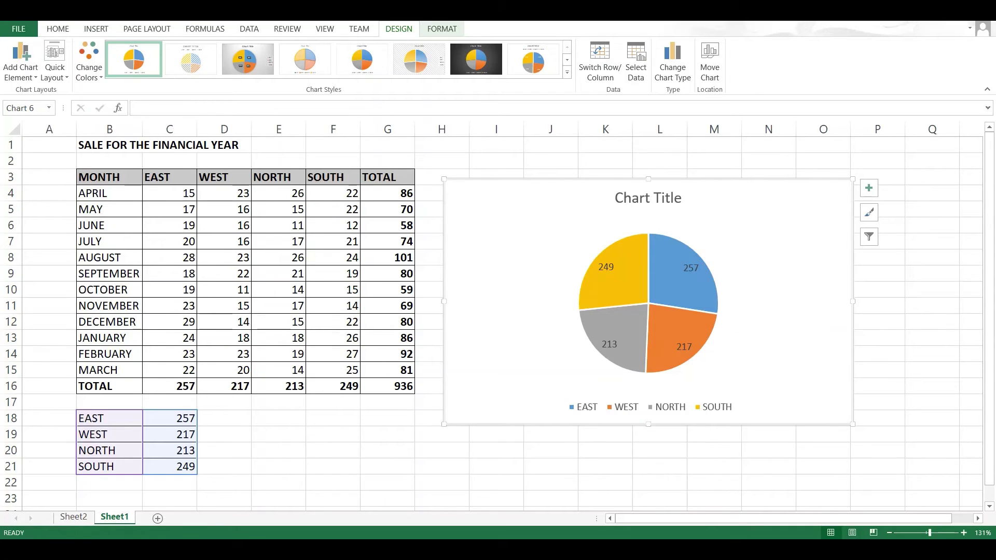
key("super")
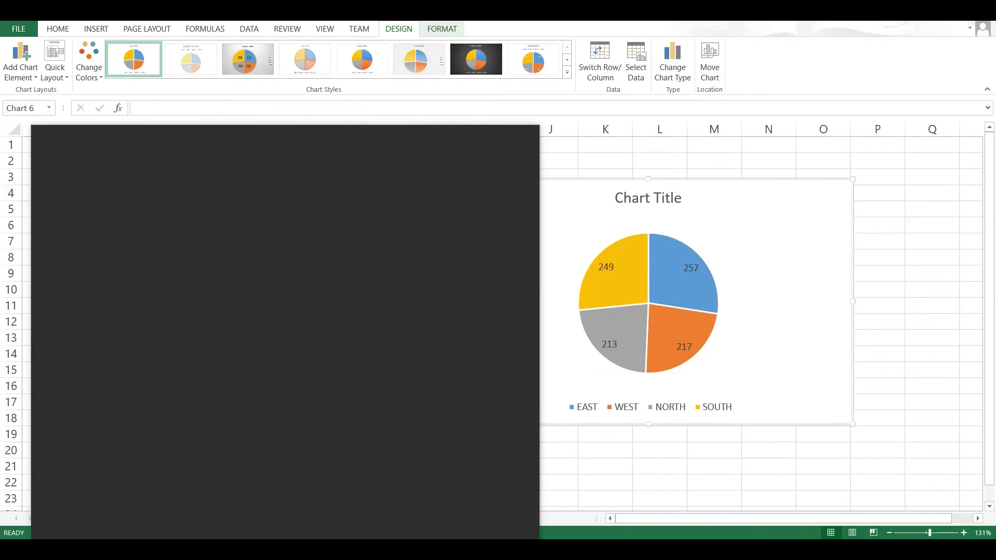
- Launch Word with winword, create a blank document and paste the pie chart
type("winword")
key("Return")
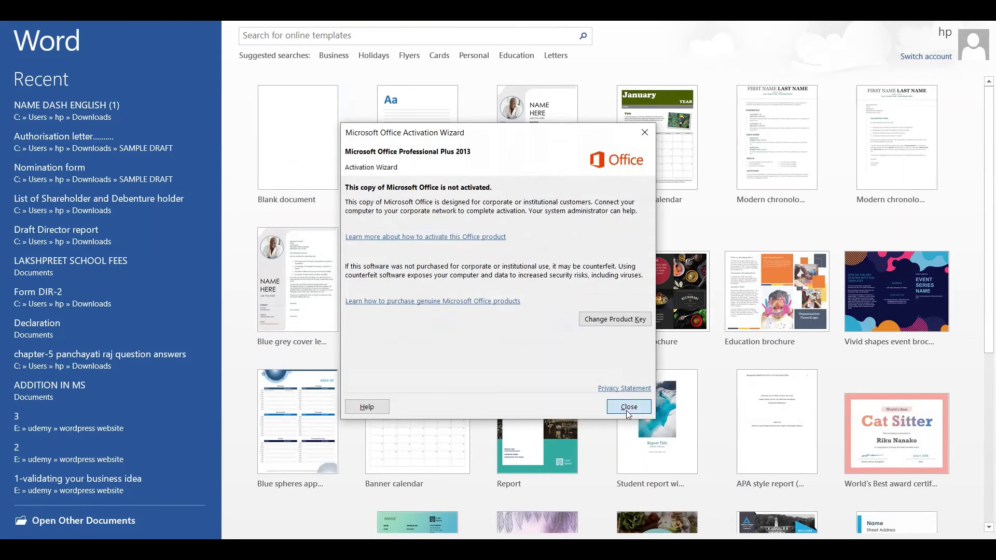
left_click(627, 407)
left_click(314, 153)
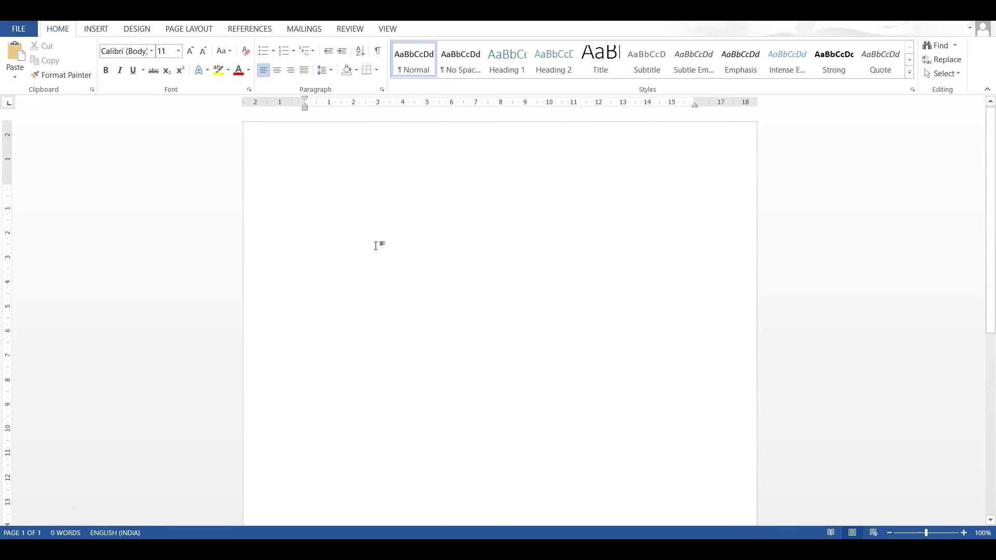
key("ctrl+v")
- Select the pasted regional-totals pie chart and bring up its Chart Tools Design options
left_click(409, 351)
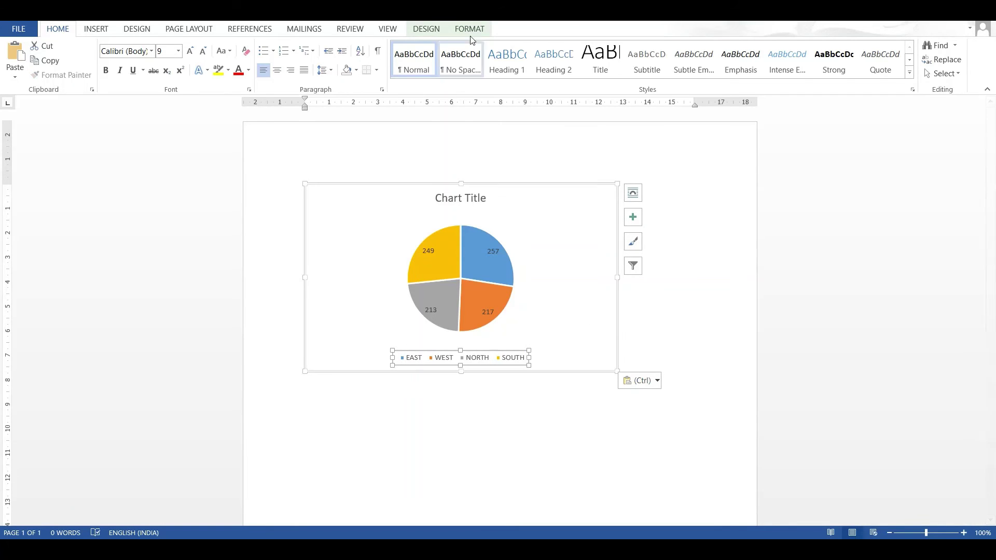
left_click(424, 30)
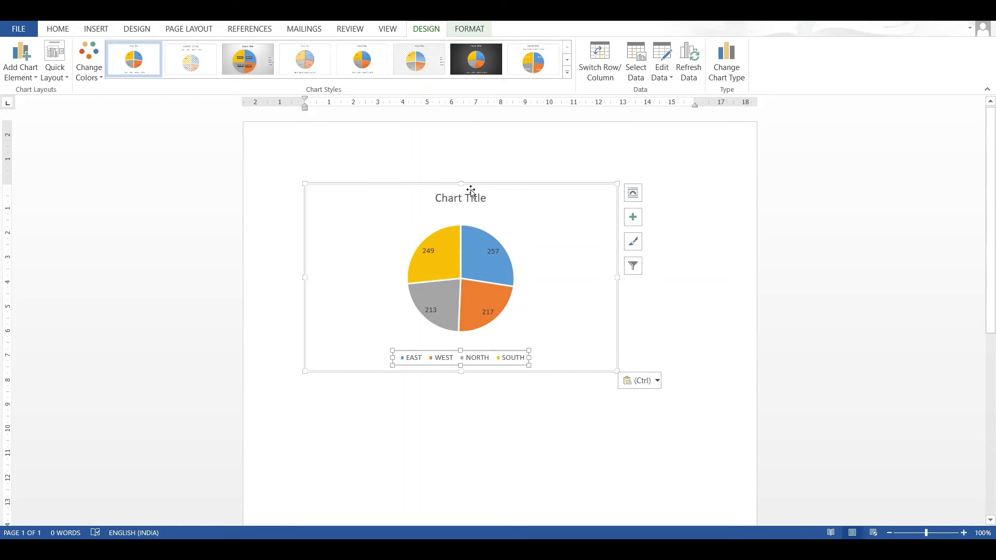
mouse_move(487, 253)
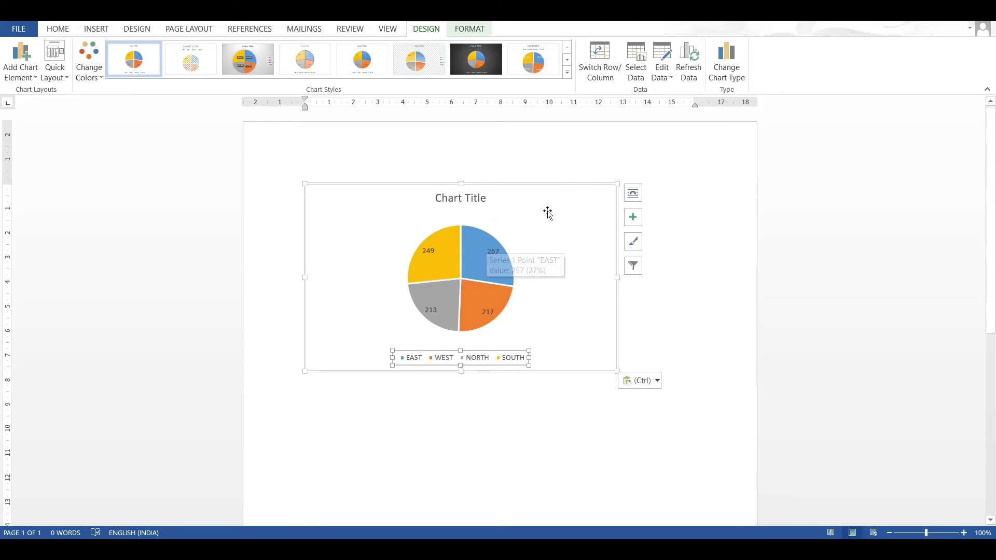
left_click(636, 70)
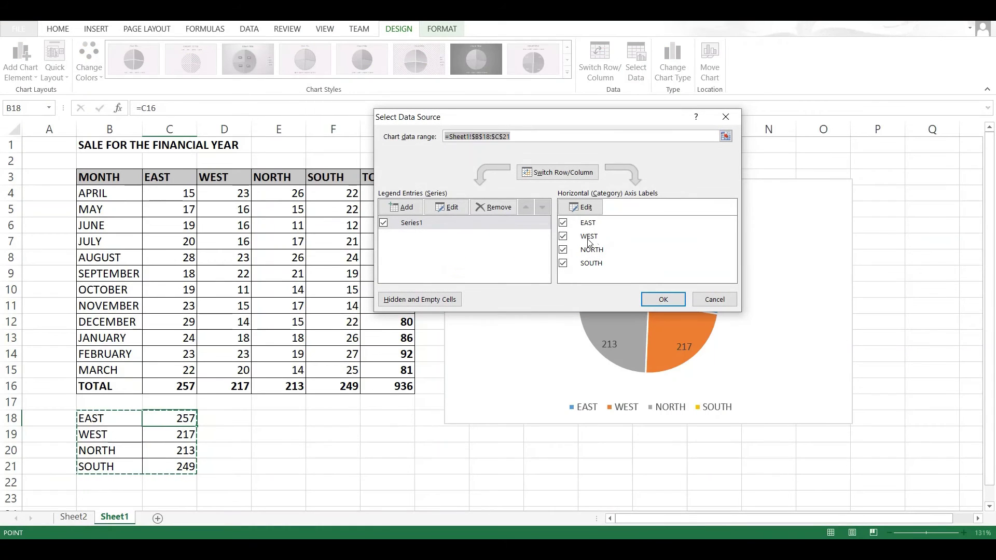
left_click(651, 299)
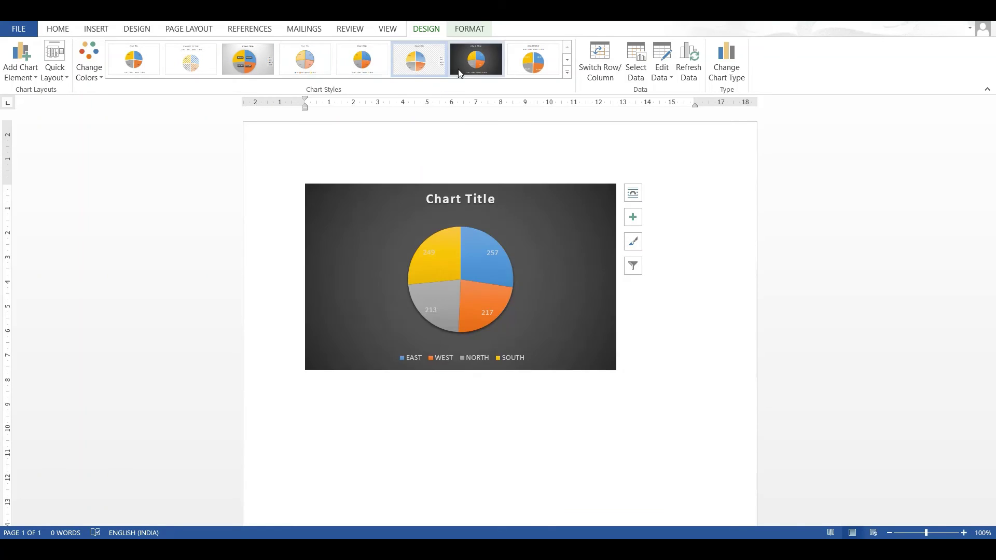
- Apply chart style 8 to the pie chart, giving value and percentage labels like 257, 27%
left_click(463, 69)
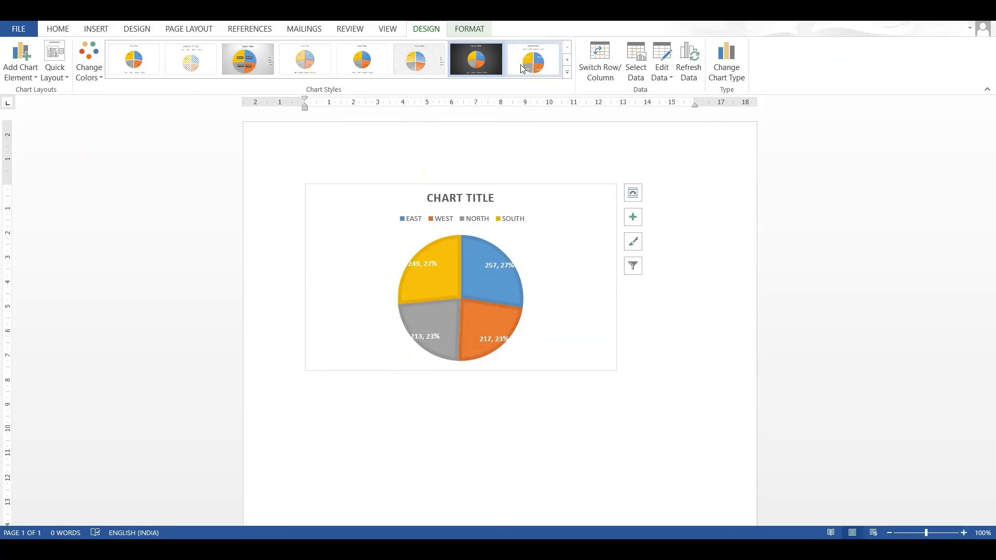
left_click(522, 69)
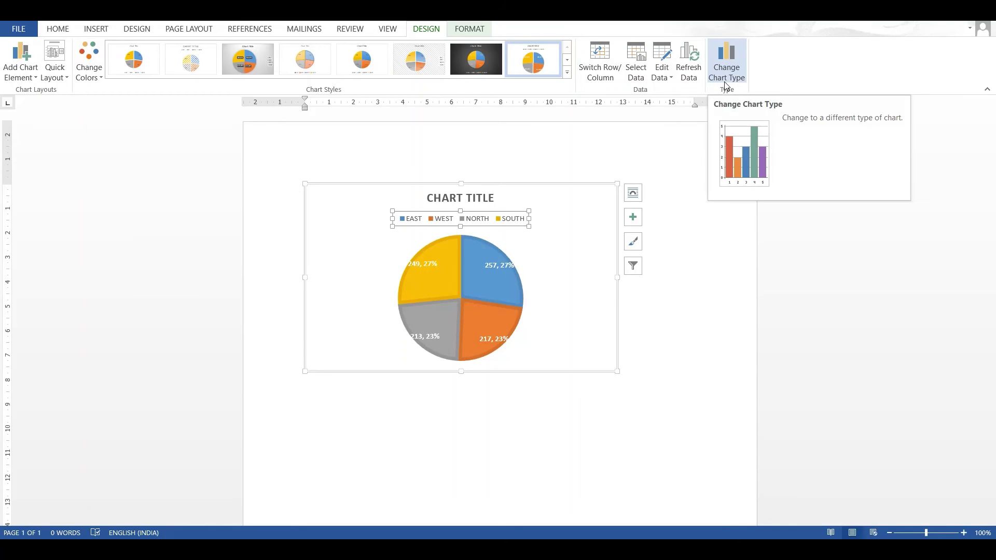
- Change the pie chart to a Clustered Column chart with East, West, North and South bars
left_click(723, 82)
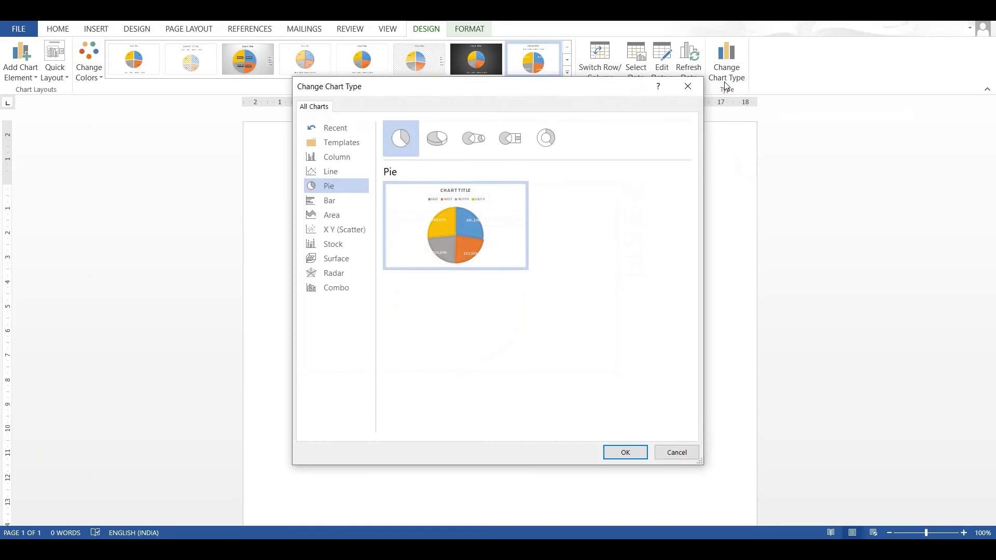
left_click(347, 156)
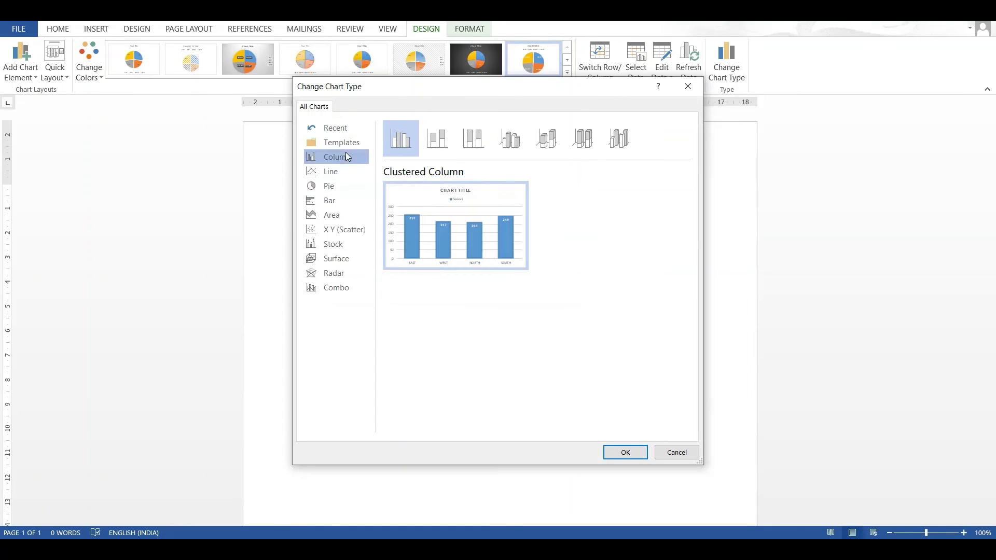
left_click(624, 454)
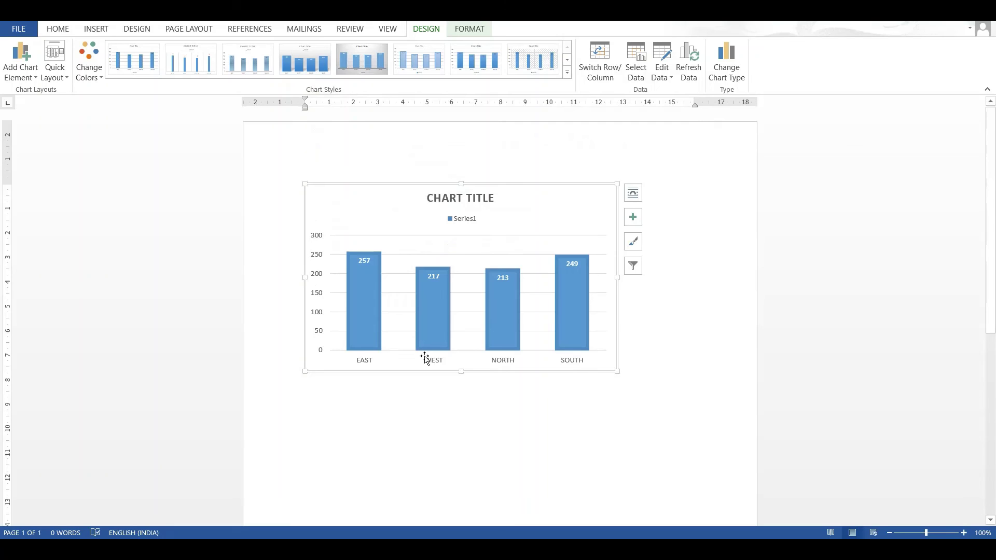
left_click(483, 335)
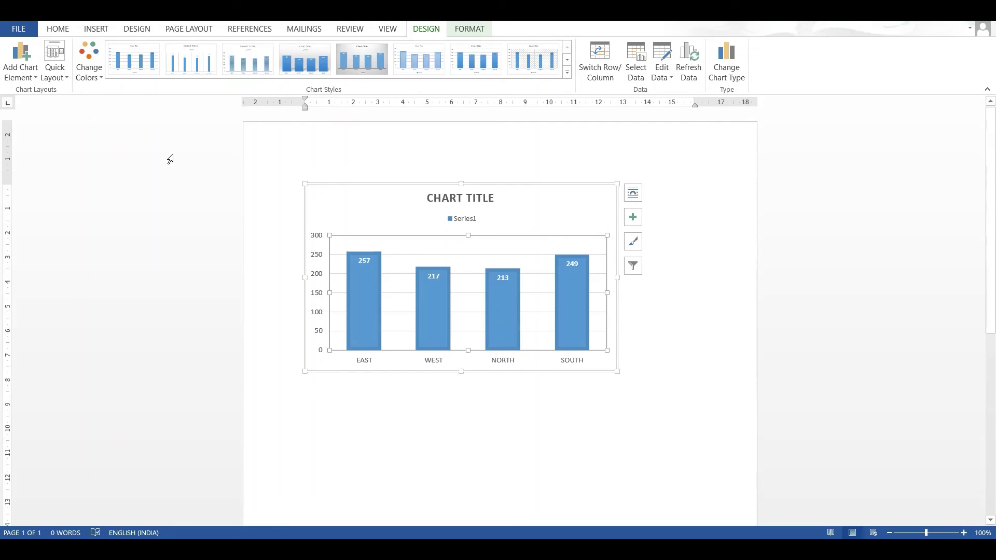
left_click(357, 296)
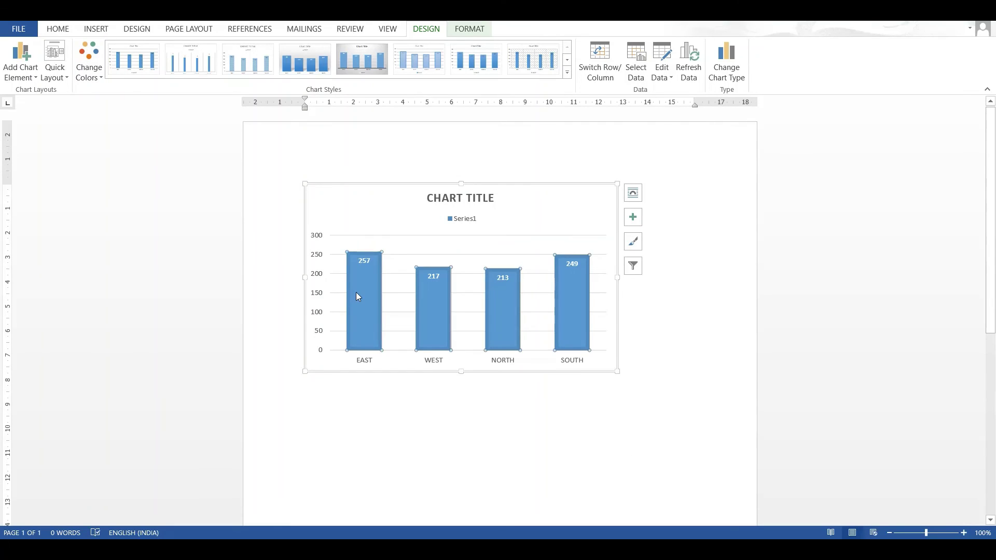
left_click(94, 48)
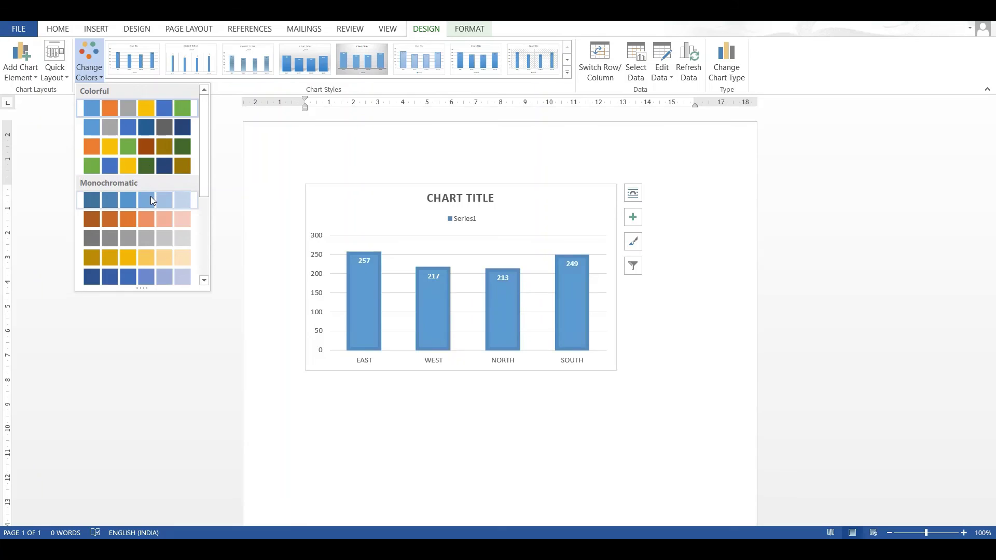
- Apply the orange Monochromatic colour palette to all four regional columns
left_click(136, 225)
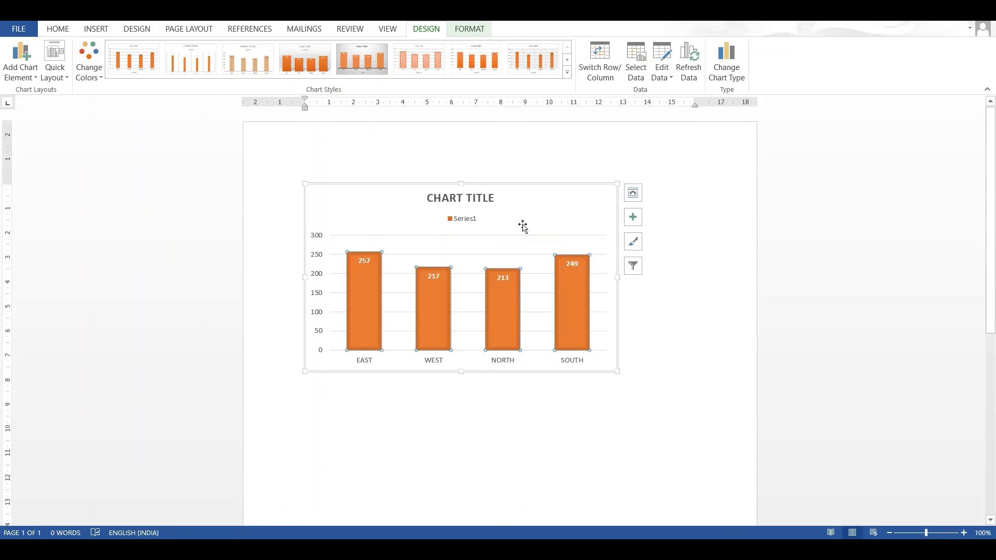
left_click(494, 195)
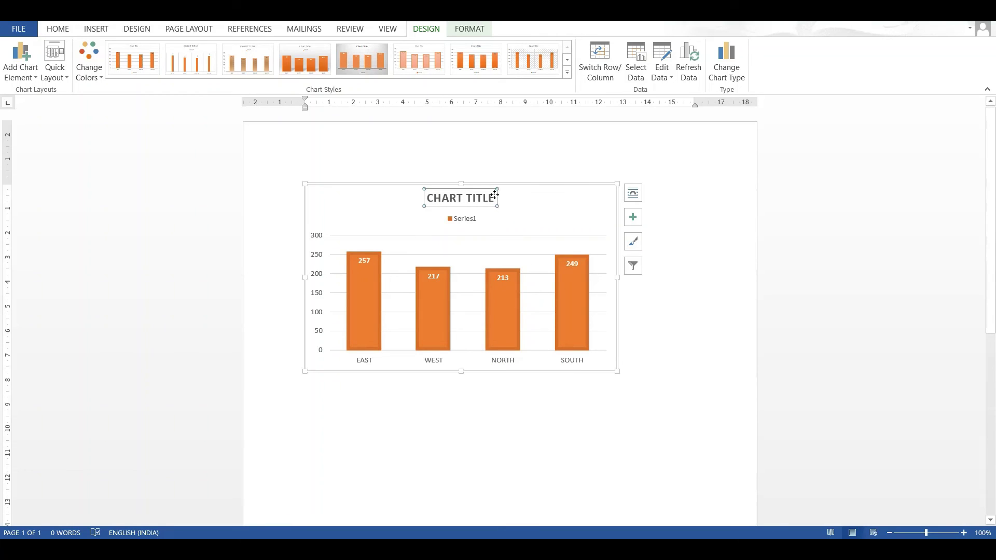
key("ctrl+z")
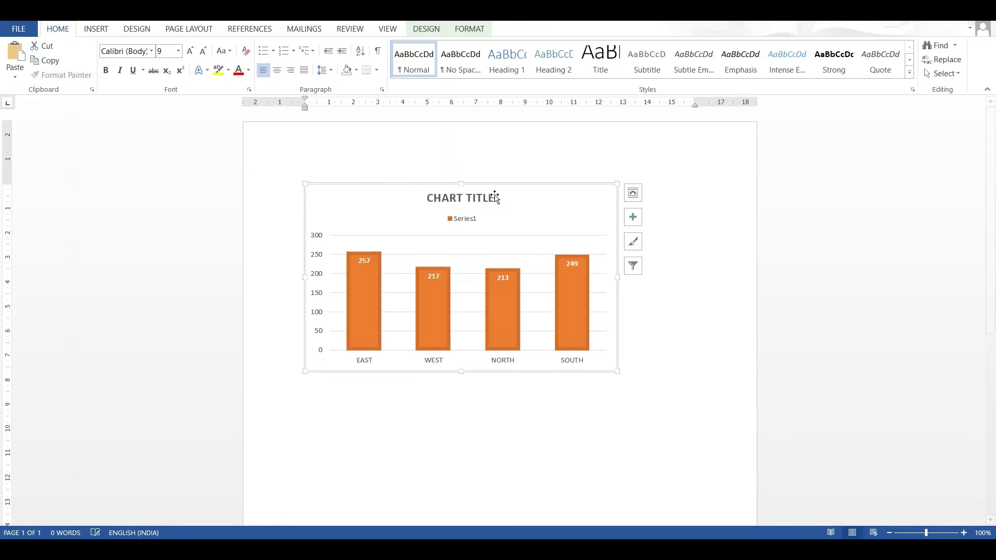
- Replace the chart's 'Chart Title' heading with the text TURNOVER
left_click(491, 197)
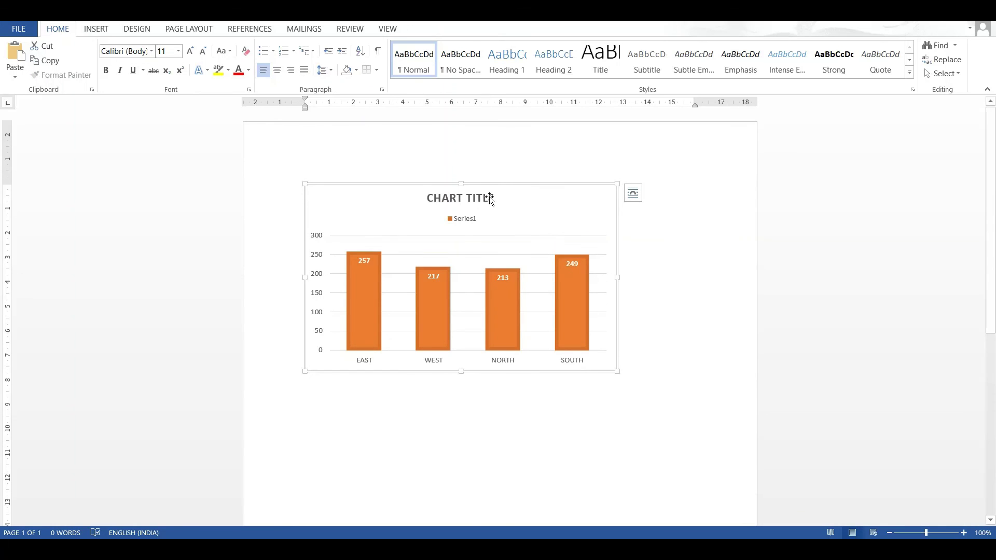
double_click(492, 197)
left_click(490, 197)
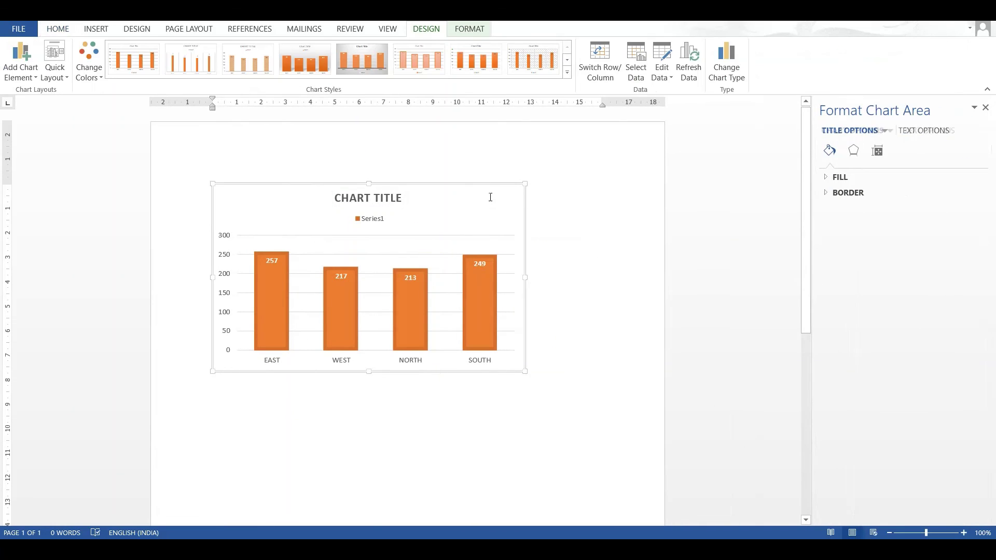
left_click(393, 199)
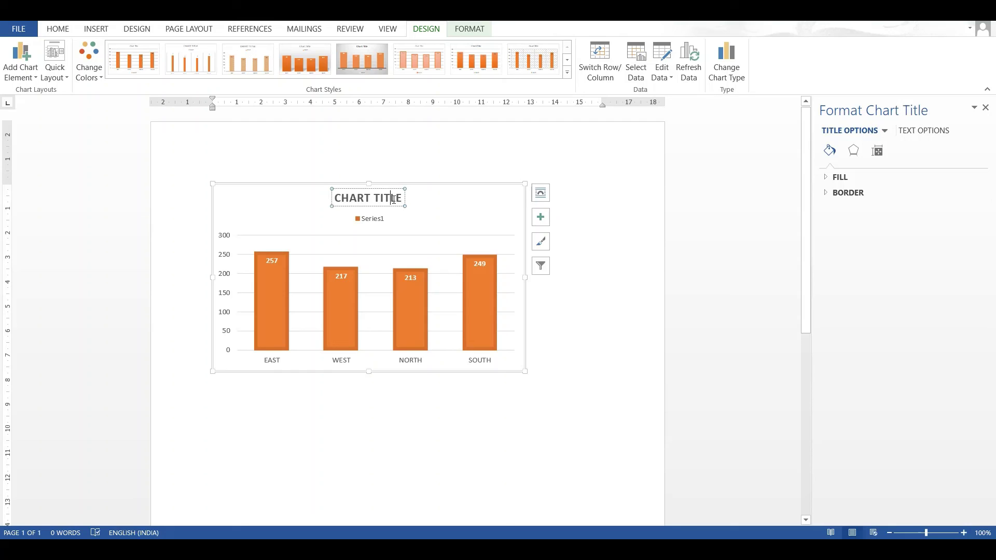
key("BackSpace")
key("BackSpace")
key("BackSpace")
key("BackSpace")
key("BackSpace")
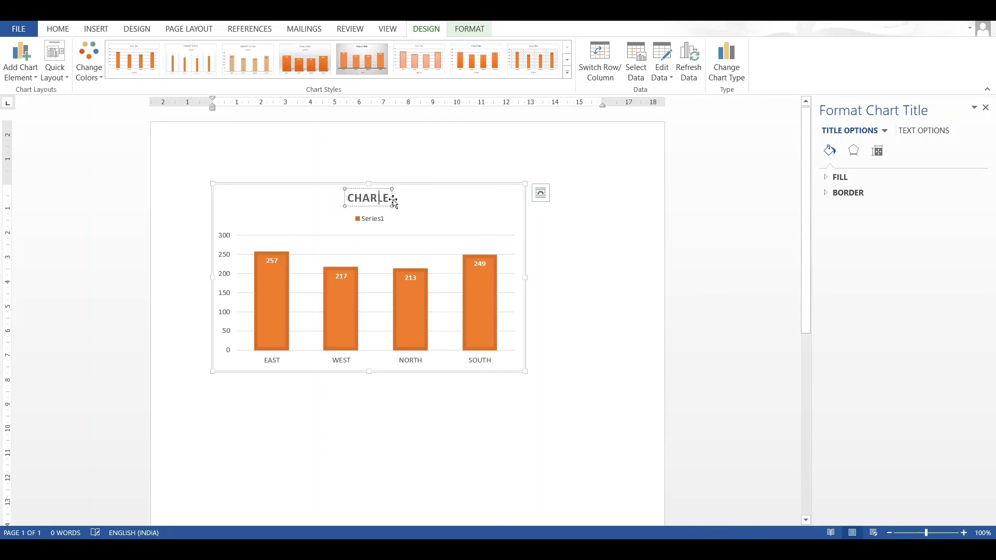
key("BackSpace")
key("BackSpace")
key("BackSpace")
key("BackSpace")
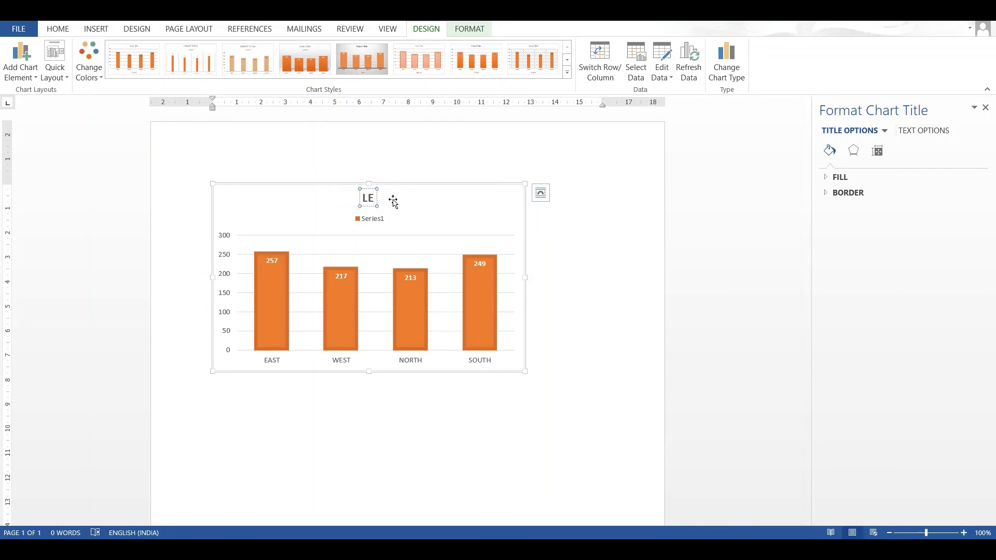
key("BackSpace")
key("BackSpace")
type("TURNOVER")
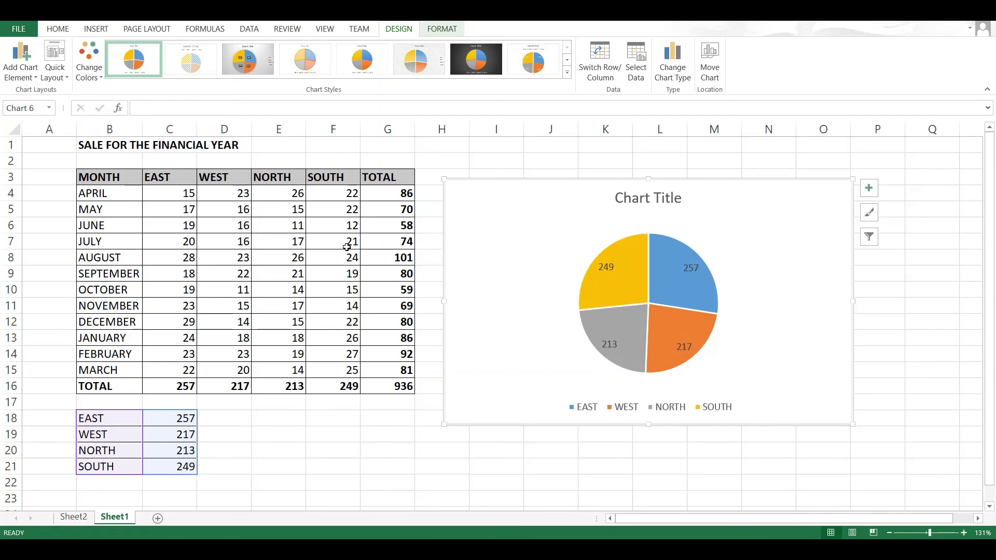
left_click(868, 187)
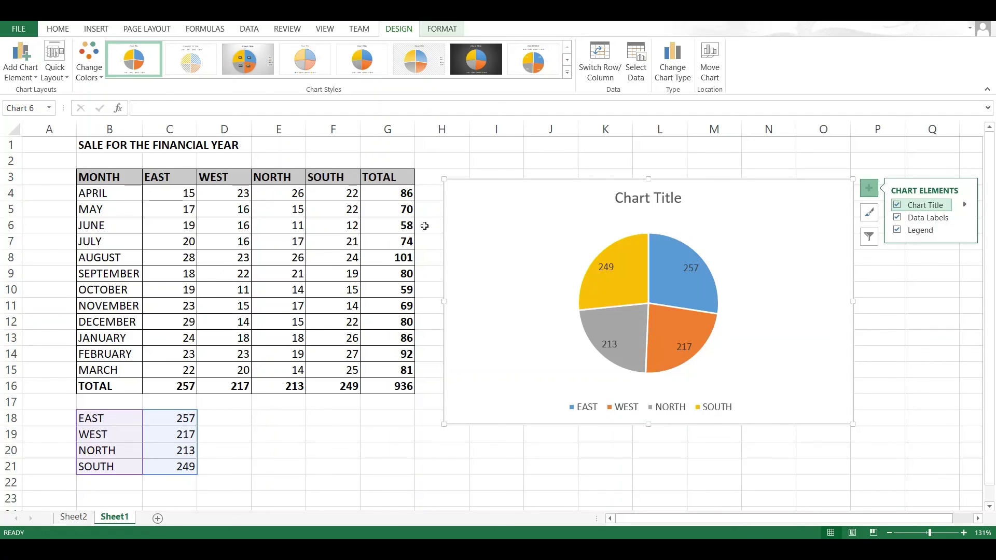